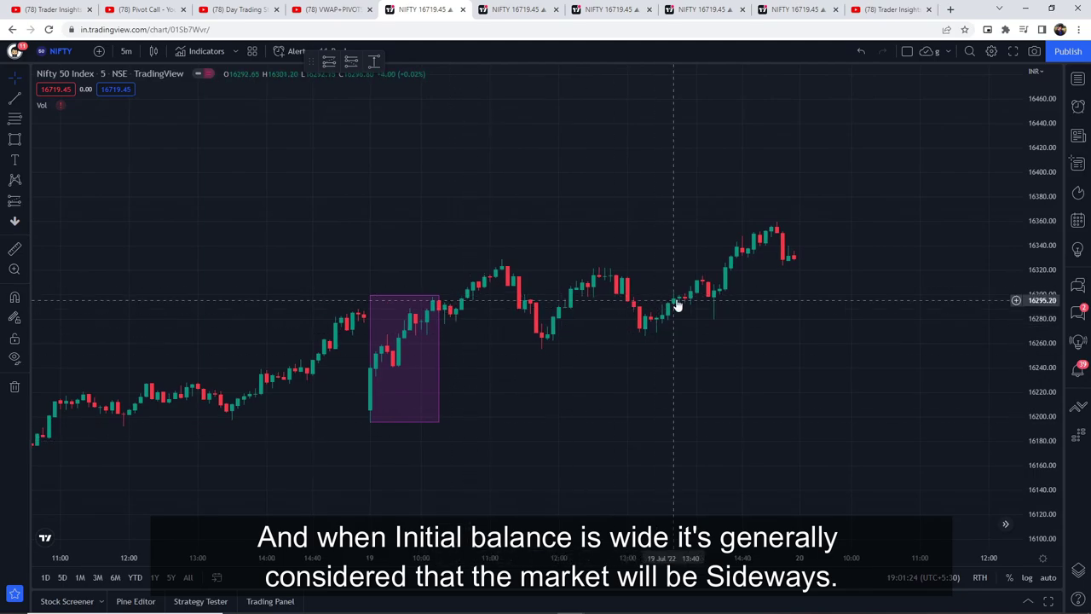
{"action": "left_click_drag", "start_coordinate": [563, 446], "coordinate": [813, 361]}
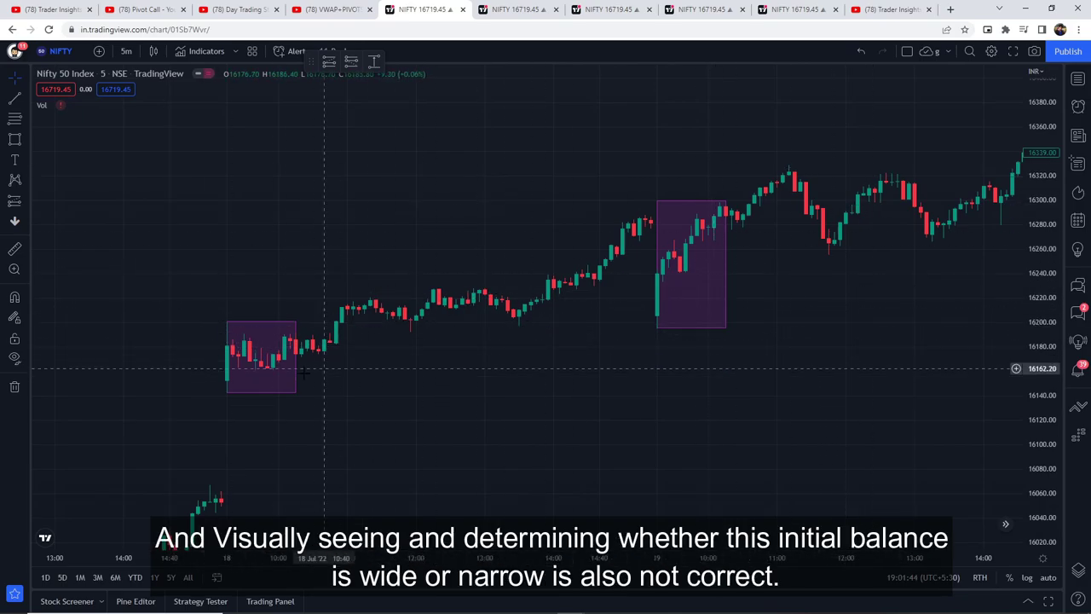
{"action": "left_click", "coordinate": [668, 327]}
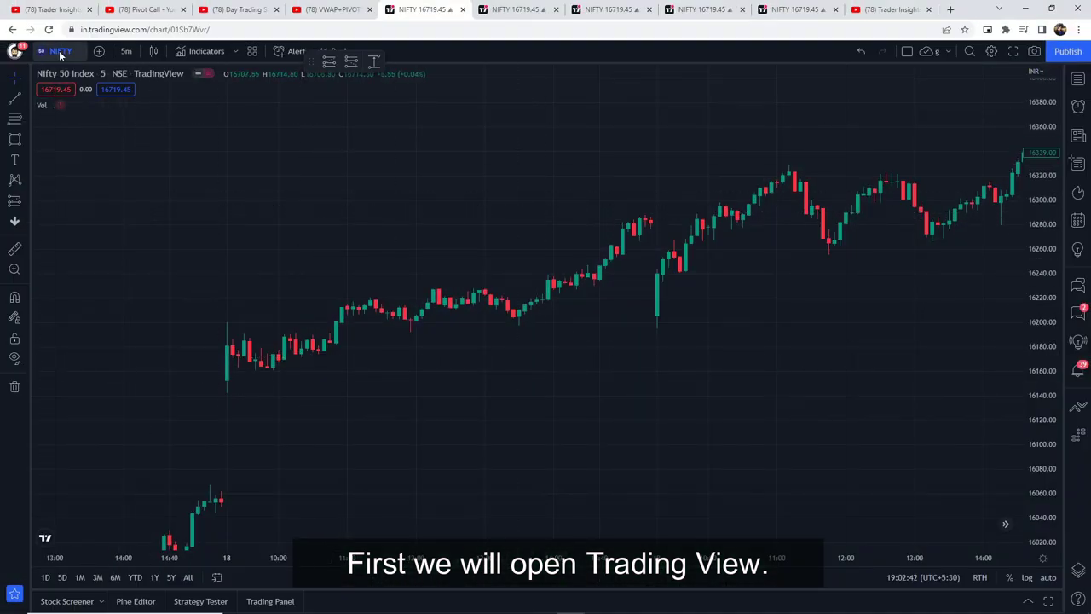
Load the NIFTY 50 index from NSE on the chart and set the time frame to 5 minutes
{"action": "left_click", "coordinate": [58, 52]}
{"action": "type", "text": "NI"}
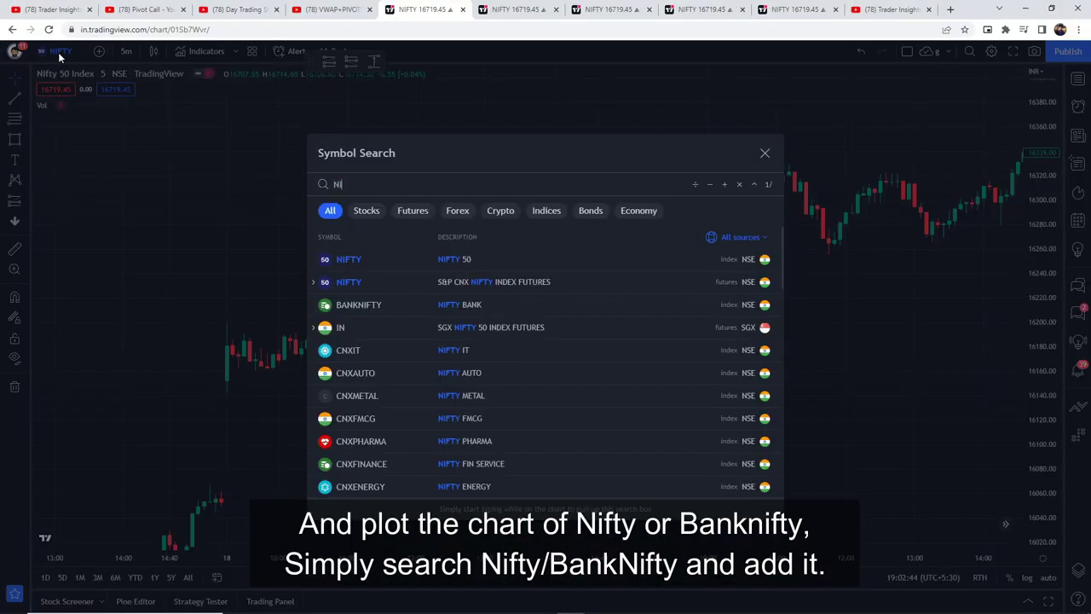
{"action": "type", "text": "FTY"}
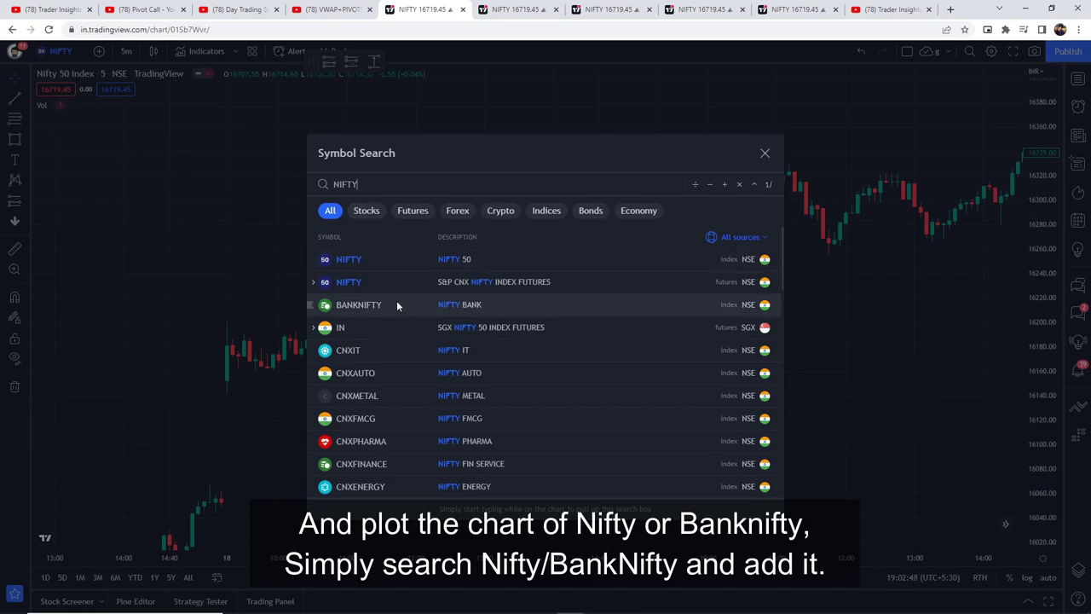
{"action": "left_click", "coordinate": [408, 263]}
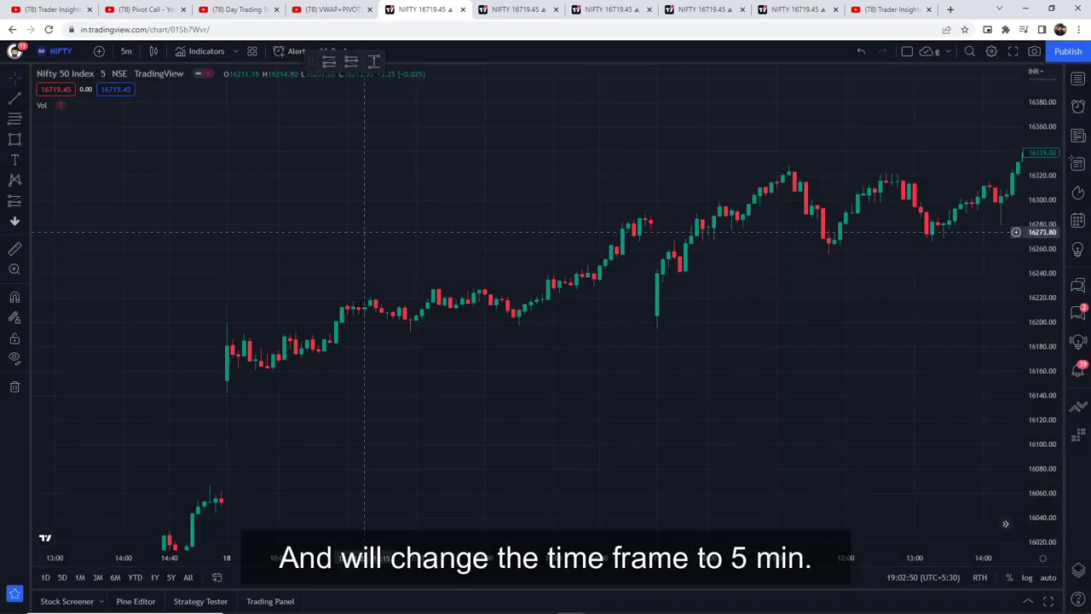
{"action": "left_click", "coordinate": [130, 53]}
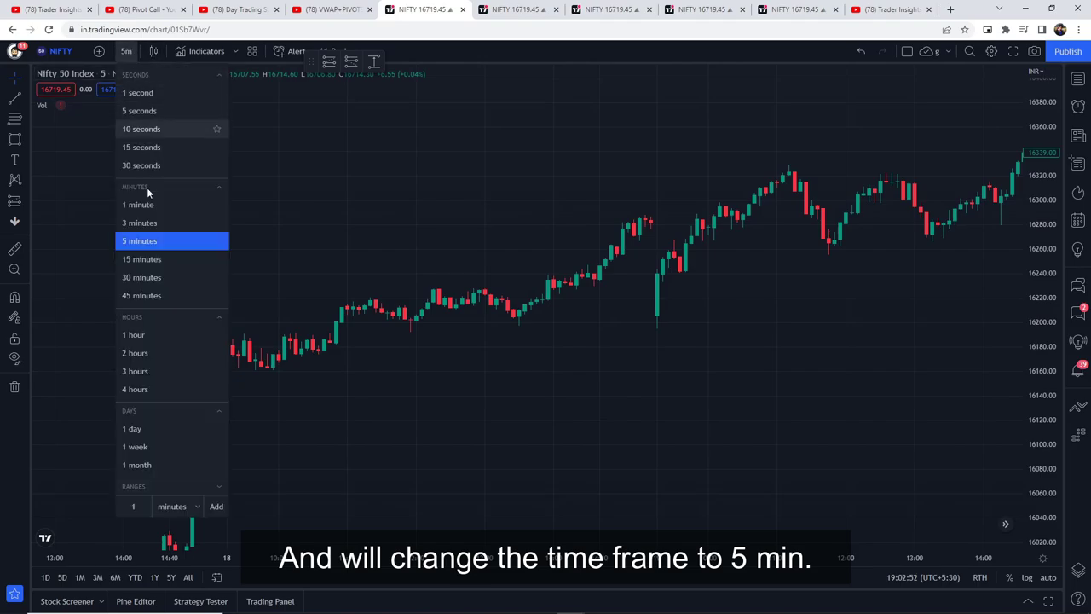
{"action": "left_click", "coordinate": [149, 240]}
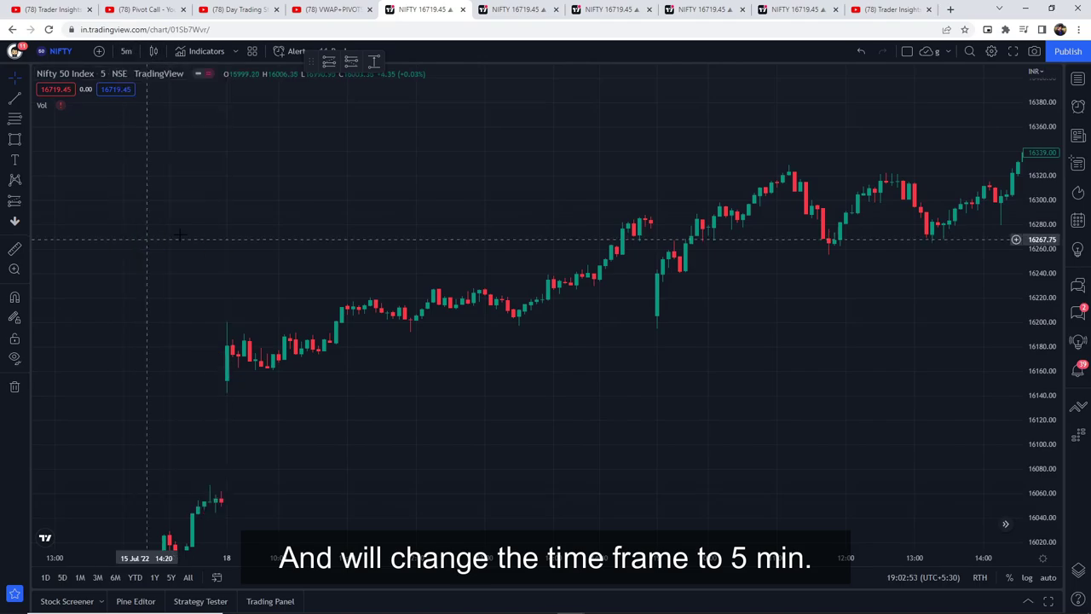
Find the Initial Balance indicator by noop42 with the search text "initi" and add it to the chart
{"action": "left_click", "coordinate": [203, 53]}
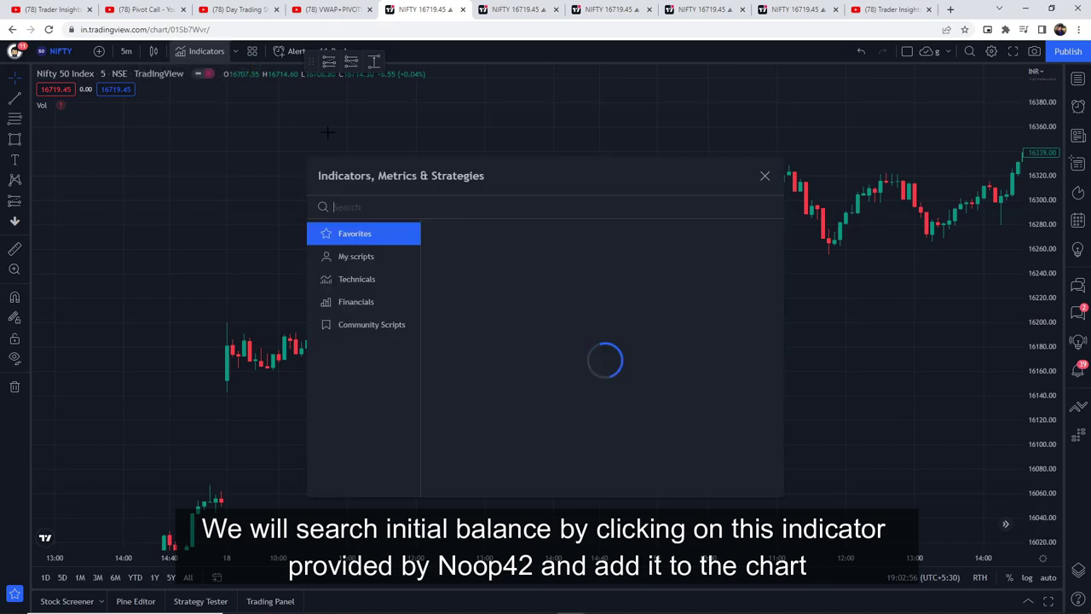
{"action": "type", "text": "initi"}
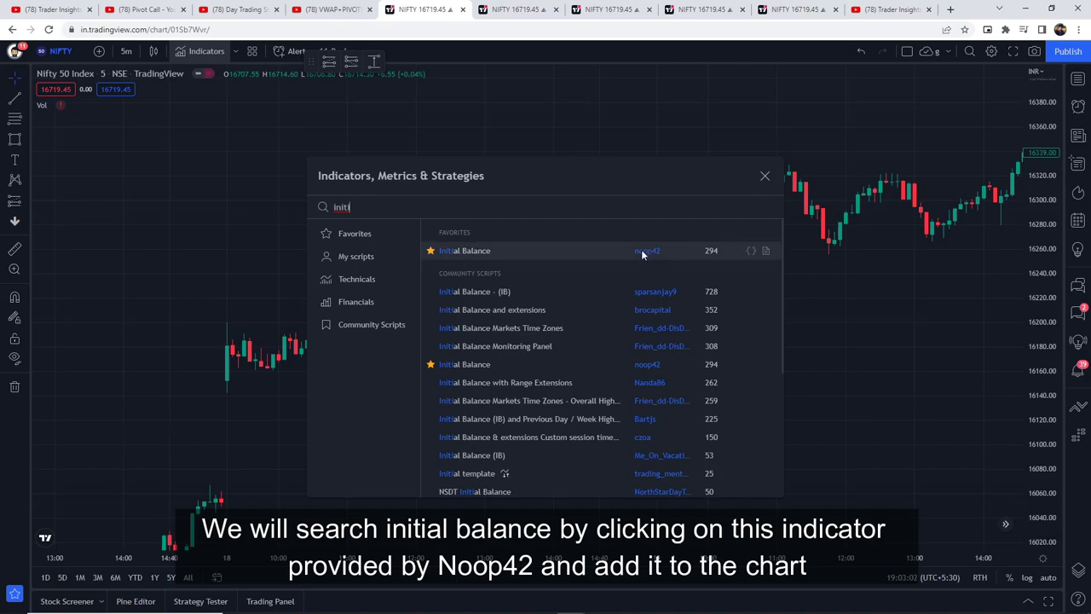
{"action": "left_click", "coordinate": [463, 249]}
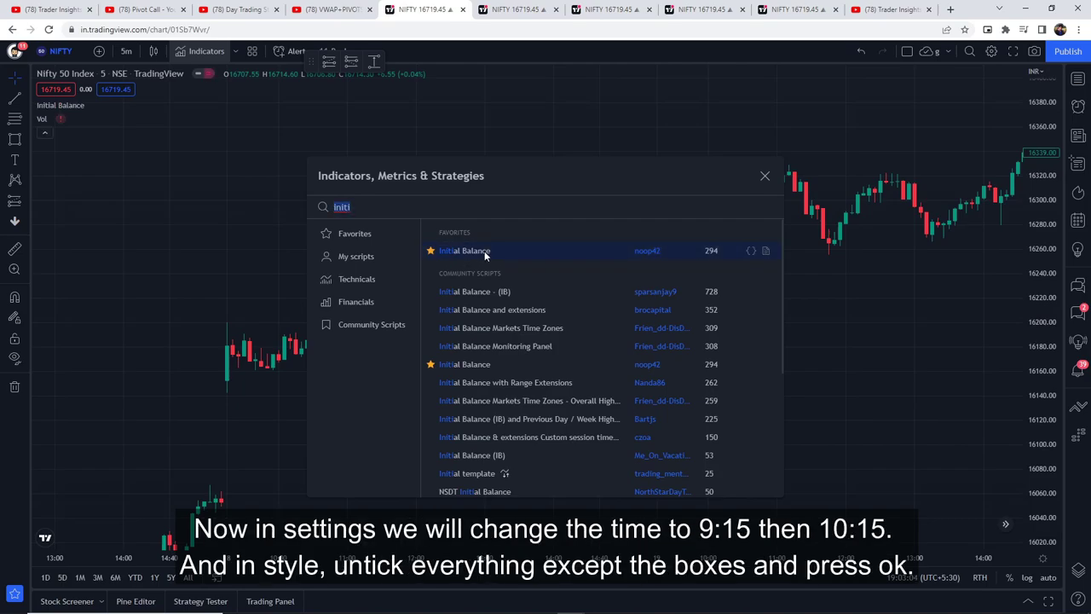
{"action": "left_click", "coordinate": [765, 176]}
Set the Initial Balance indicator's calculation period to 09:15–10:15
{"action": "mouse_move", "coordinate": [82, 118]}
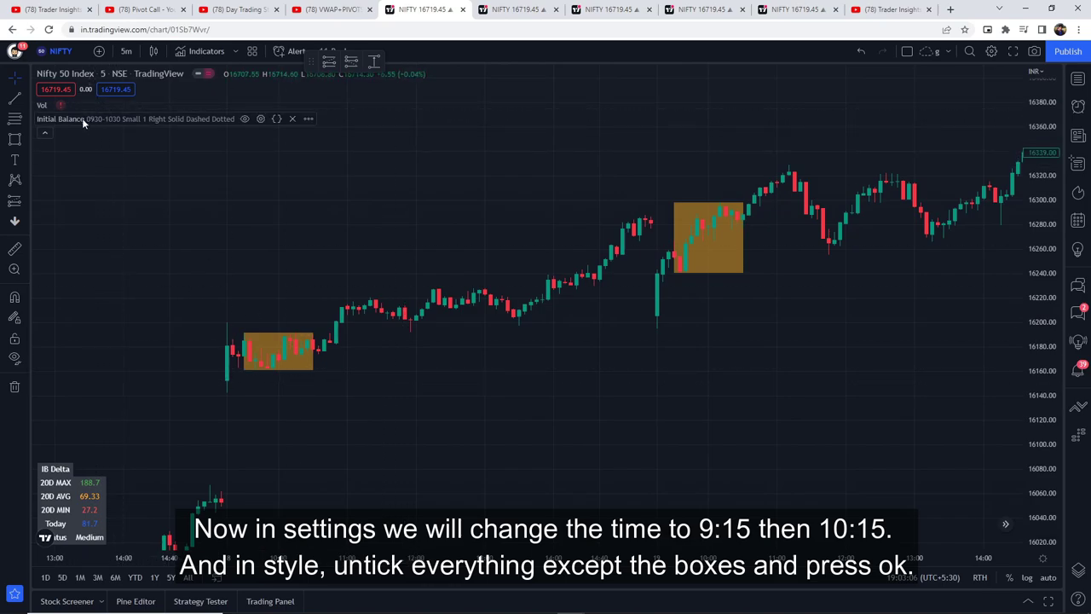
{"action": "left_click", "coordinate": [261, 118]}
{"action": "left_click", "coordinate": [585, 161]}
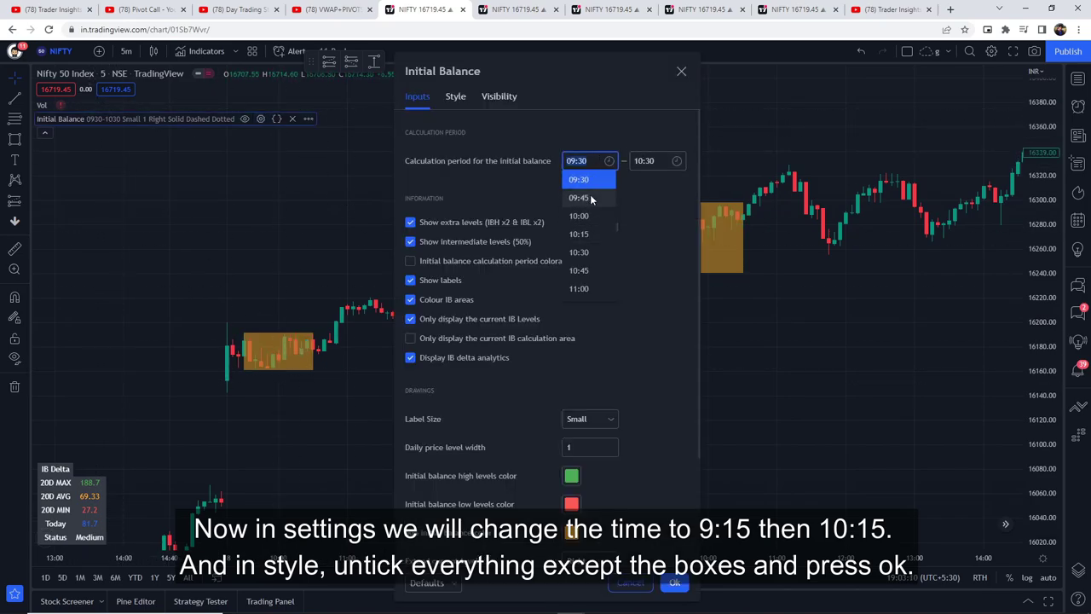
{"action": "scroll", "coordinate": [589, 198], "scroll_direction": "up", "scroll_amount": 1}
{"action": "left_click", "coordinate": [588, 223]}
{"action": "left_click", "coordinate": [652, 161]}
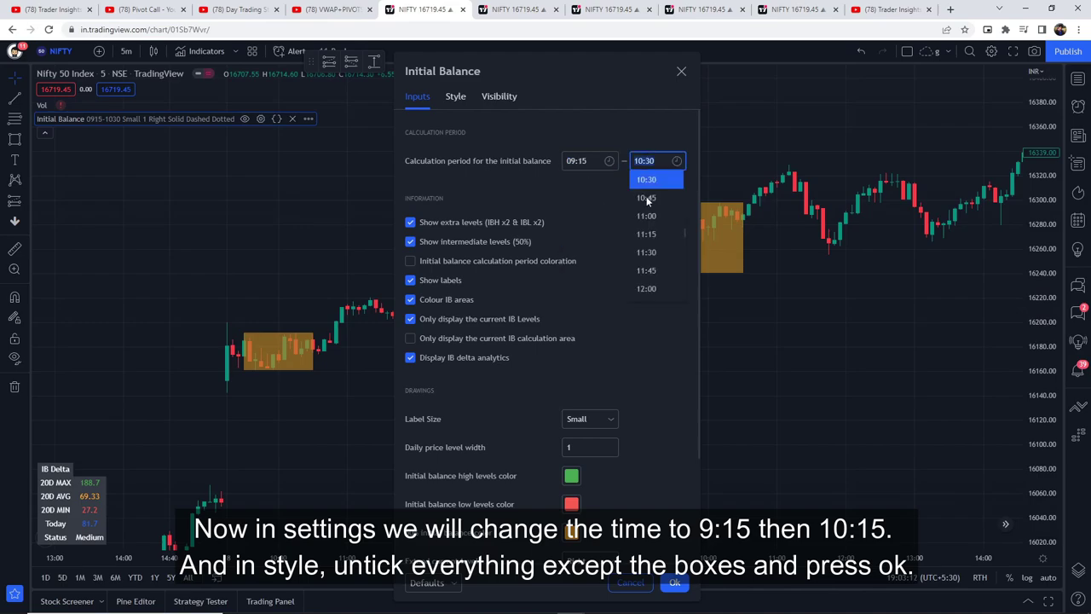
{"action": "scroll", "coordinate": [650, 216], "scroll_direction": "up", "scroll_amount": 2}
{"action": "left_click", "coordinate": [648, 206]}
Hide the Initial Balance indicator's labels, lines and tables, keep only its boxes, and apply the settings
{"action": "left_click", "coordinate": [455, 96]}
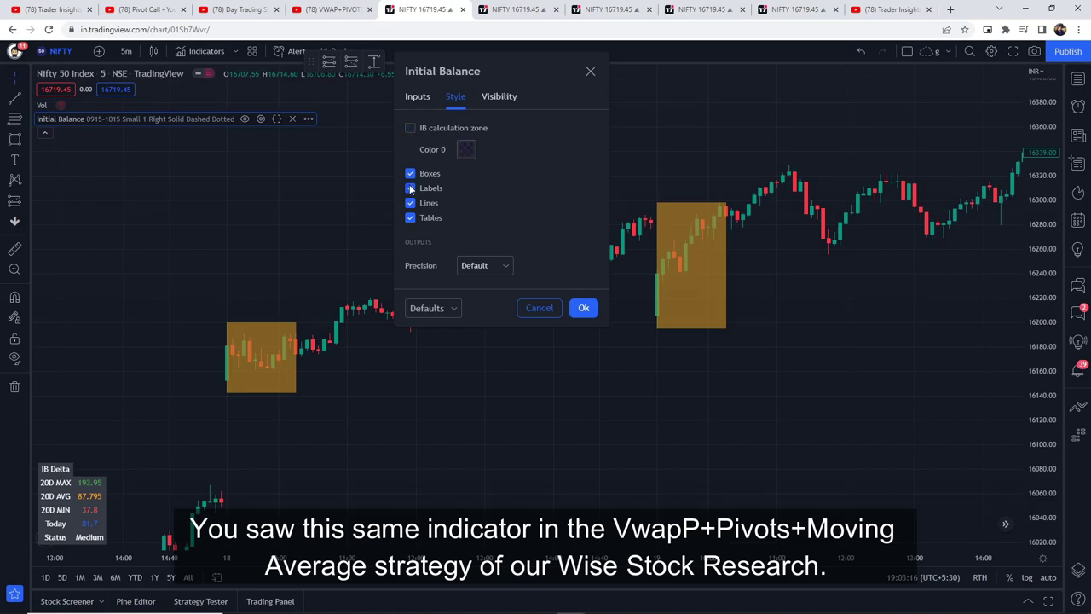
{"action": "left_click", "coordinate": [410, 217]}
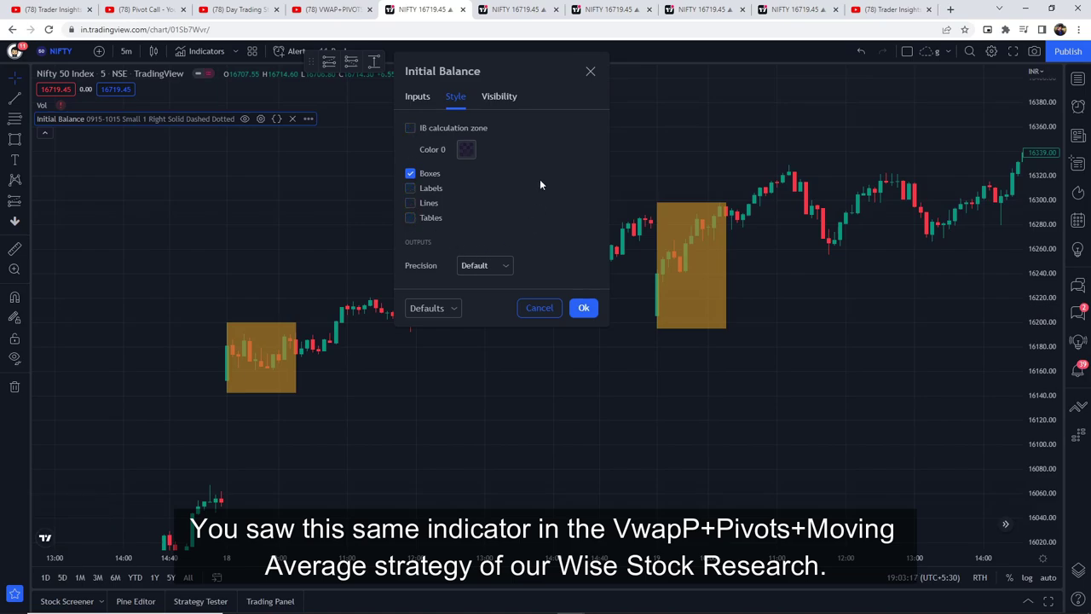
{"action": "left_click", "coordinate": [583, 308]}
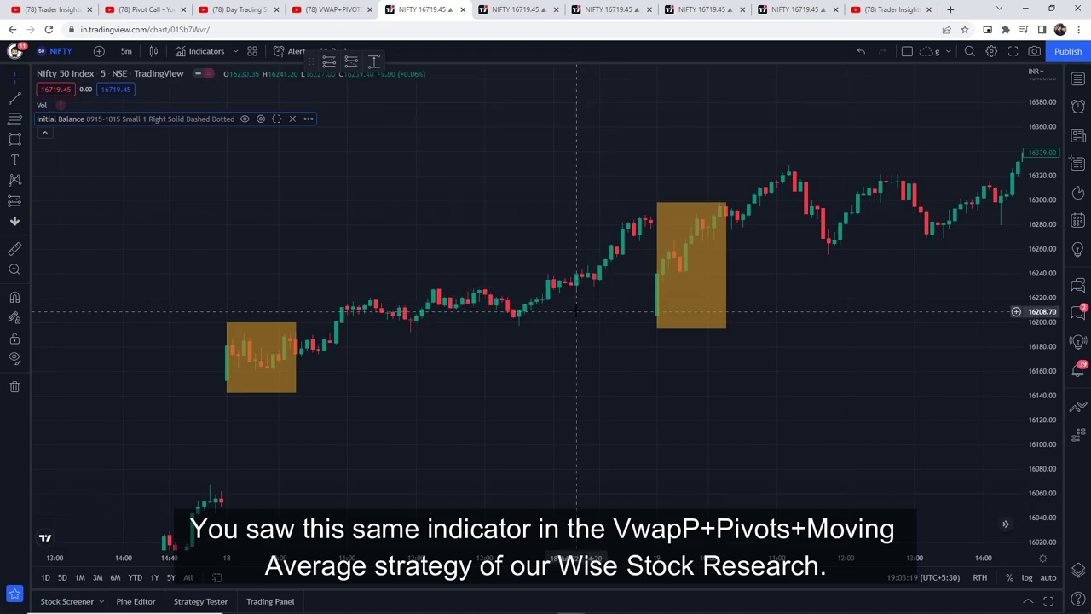
View the VWAP+Pivots+Moving Average strategy video on YouTube and return to the NIFTY chart
{"action": "left_click", "coordinate": [328, 7]}
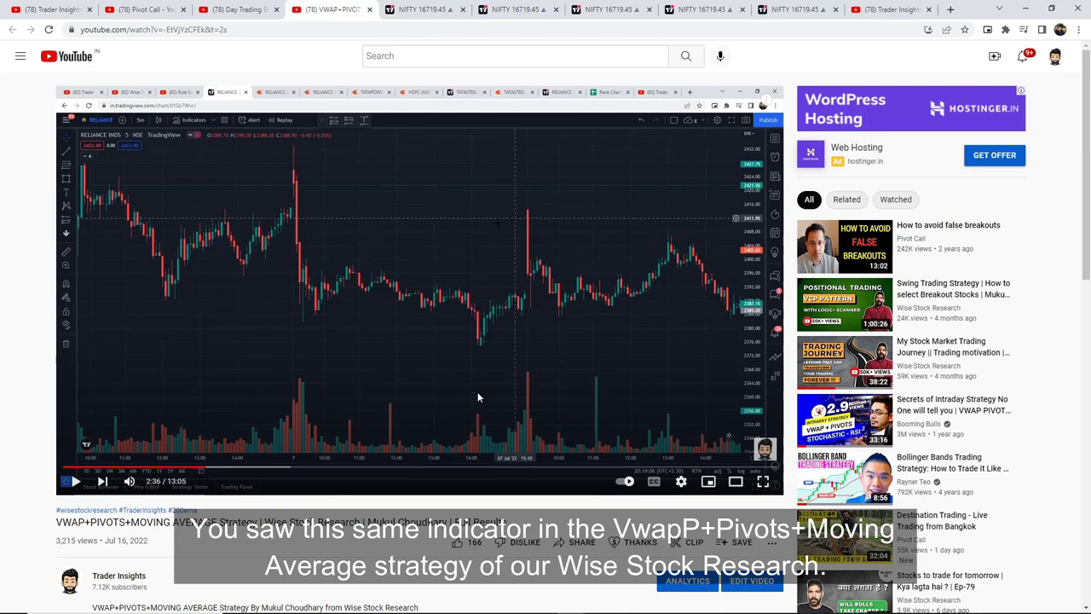
{"action": "left_click", "coordinate": [442, 7]}
Measure the height of the 19 July initial balance box with a price range drawn just after it
{"action": "left_click_drag", "start_coordinate": [529, 402], "coordinate": [457, 388]}
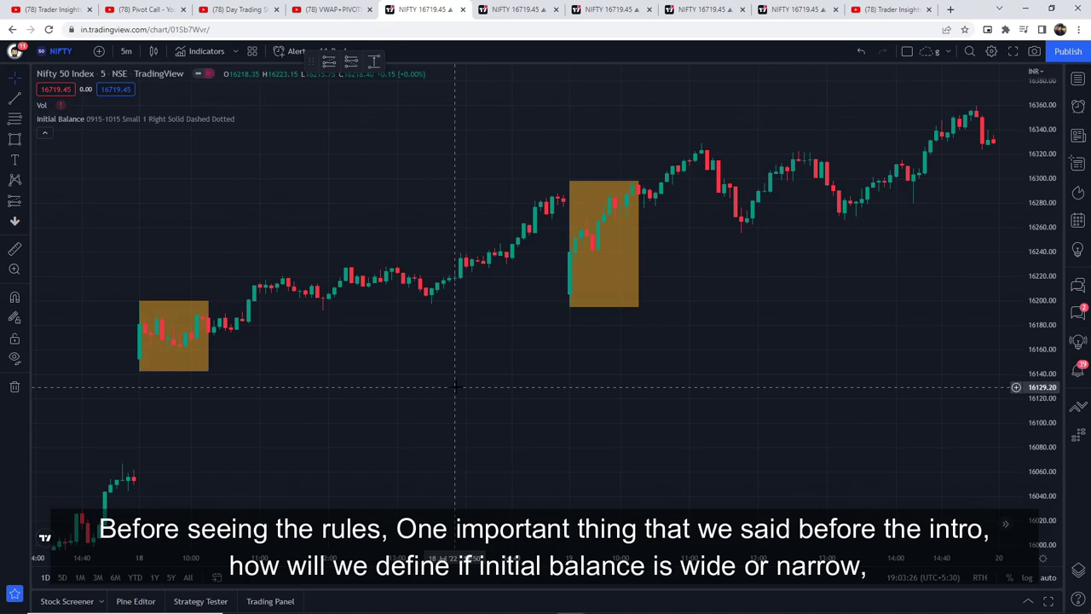
{"action": "left_click", "coordinate": [372, 65]}
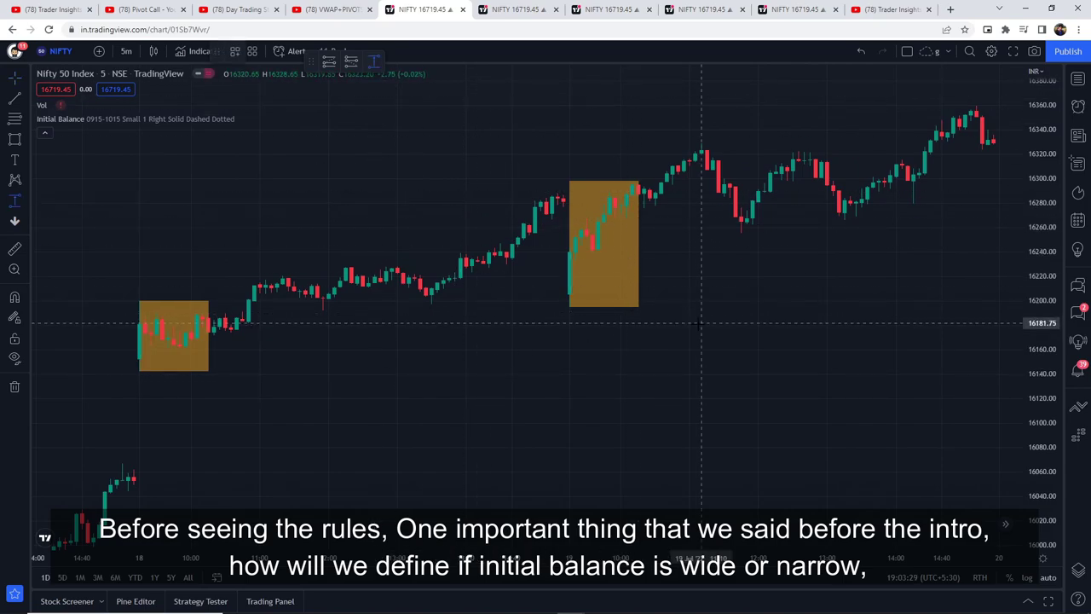
{"action": "left_click", "coordinate": [655, 305]}
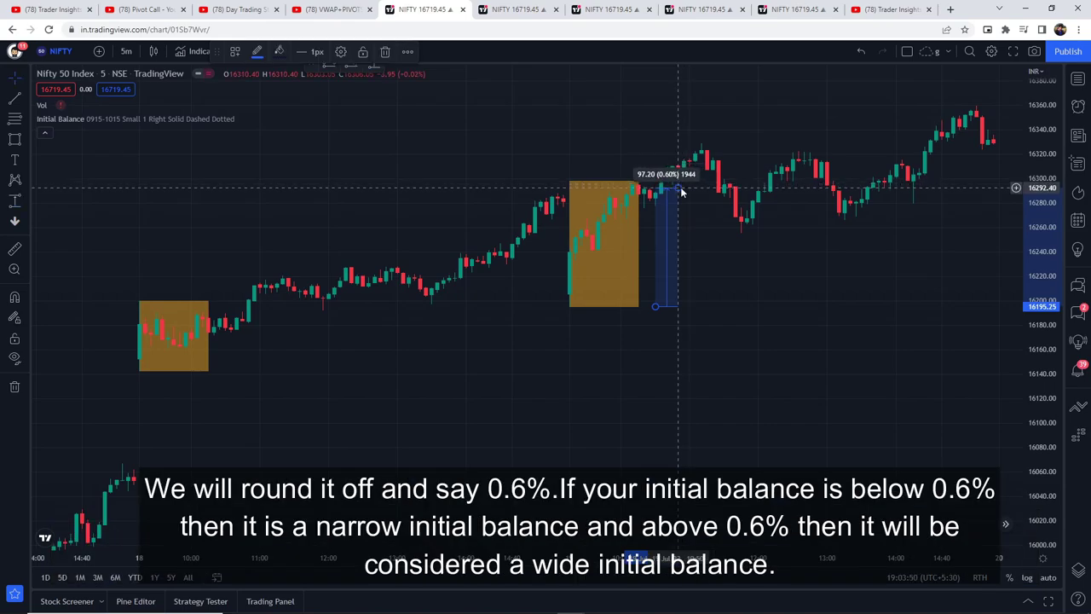
{"action": "left_click", "coordinate": [677, 186]}
{"action": "left_click", "coordinate": [663, 261]}
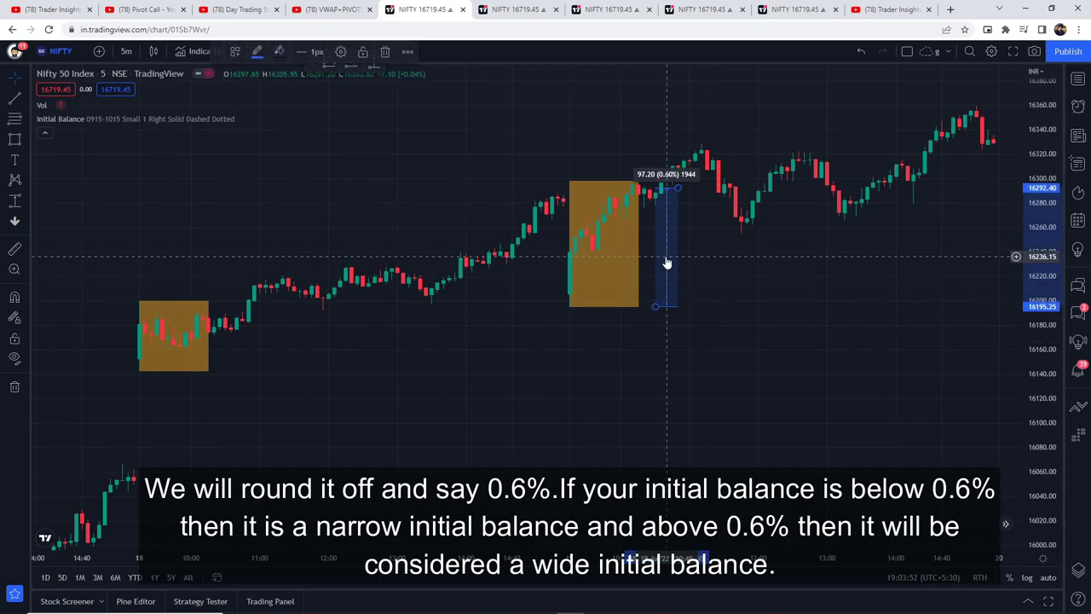
Measure the height of the 18 July initial balance box with a second price range drawn beside it
{"action": "left_click", "coordinate": [371, 67]}
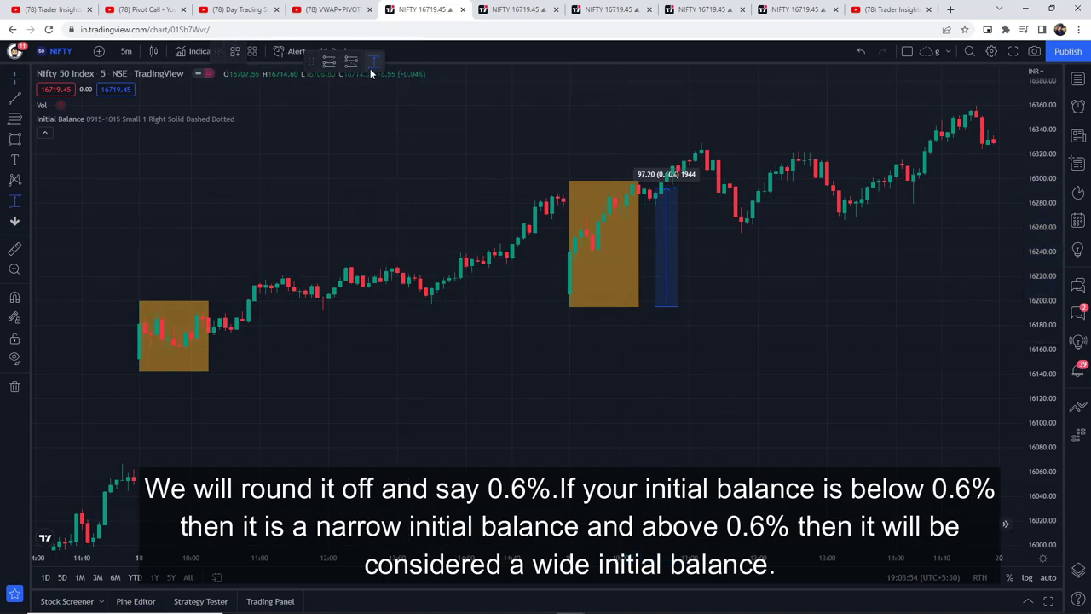
{"action": "left_click", "coordinate": [254, 372]}
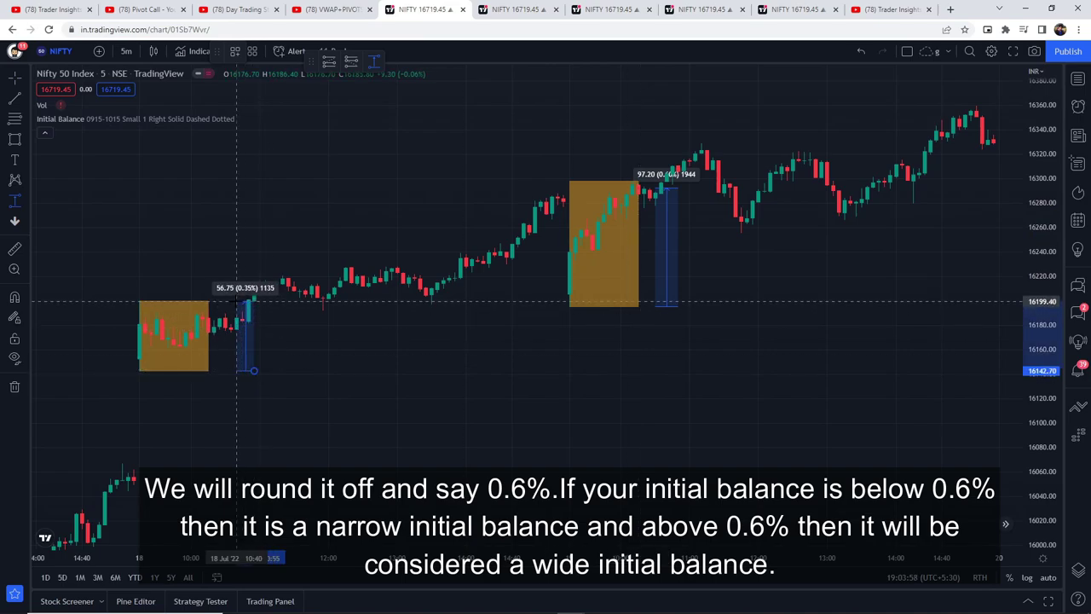
{"action": "left_click", "coordinate": [243, 301]}
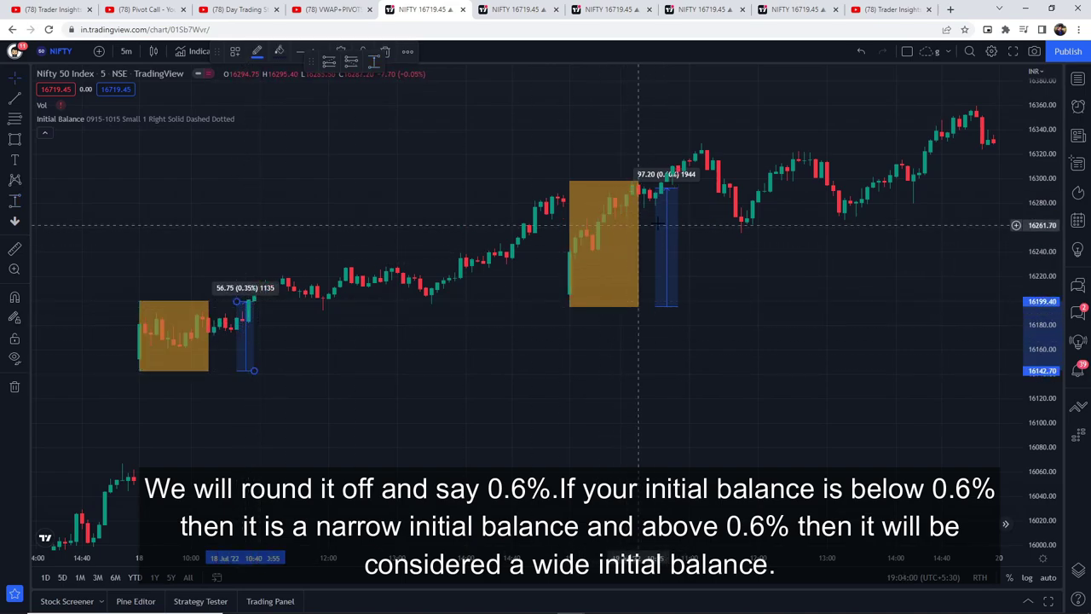
{"action": "left_click", "coordinate": [776, 434]}
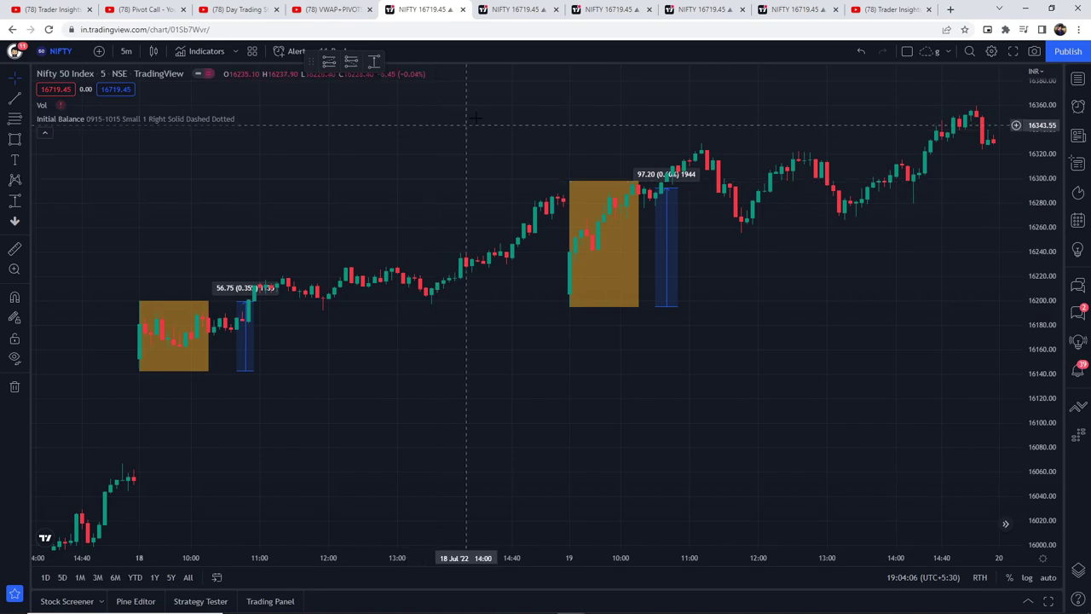
Switch to the NIFTY chart for 15 June and examine the price action around that day's initial balance box
{"action": "left_click", "coordinate": [508, 7]}
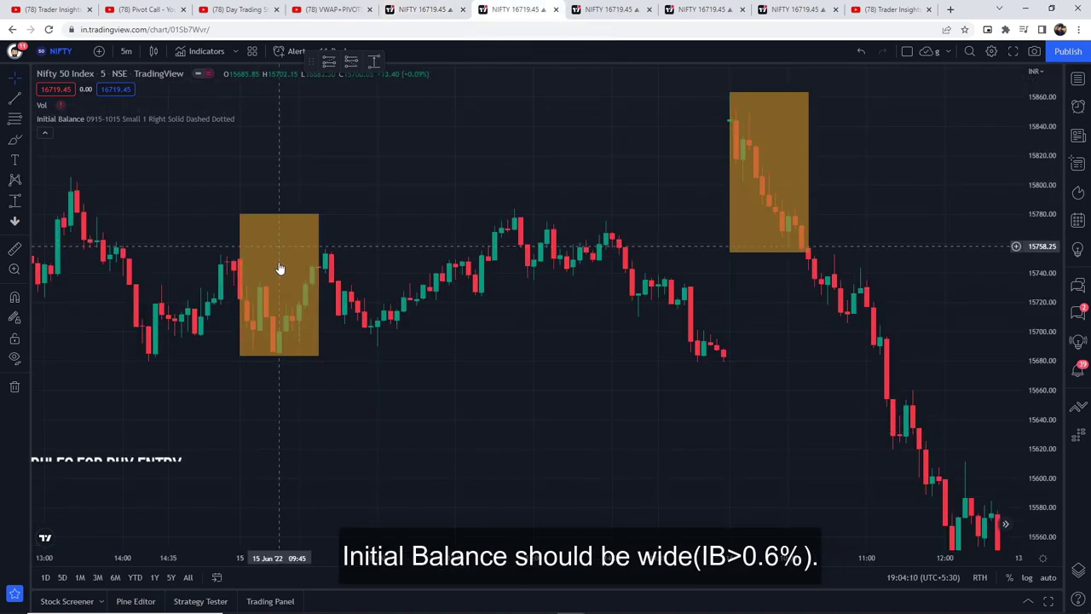
{"action": "scroll", "coordinate": [594, 415], "scroll_direction": "left", "scroll_amount": 3}
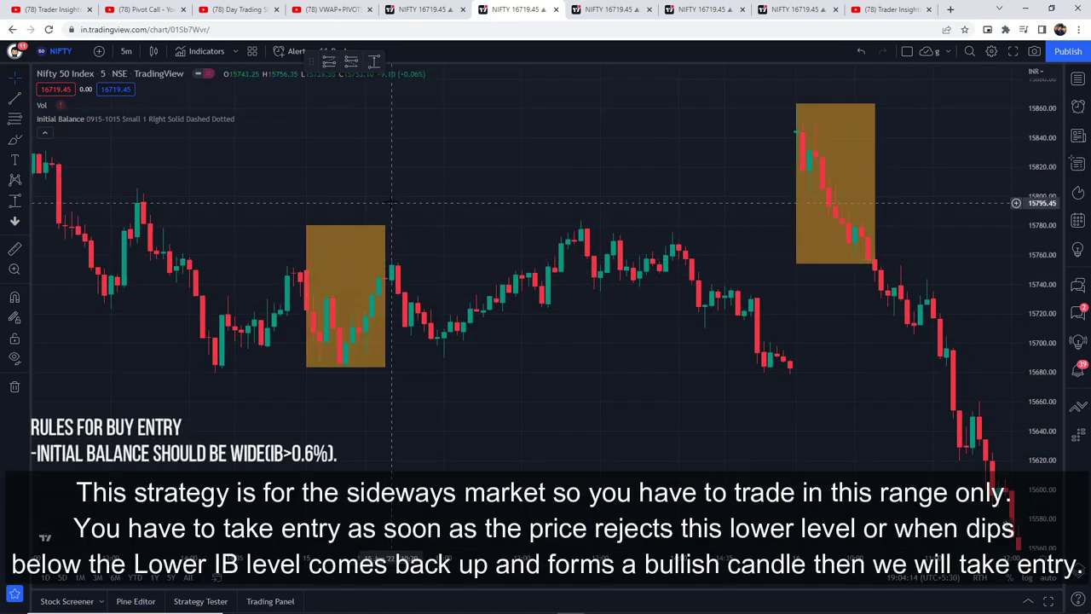
{"action": "scroll", "coordinate": [503, 352], "scroll_direction": "left", "scroll_amount": 3}
{"action": "scroll", "coordinate": [507, 348], "scroll_direction": "left", "scroll_amount": 2}
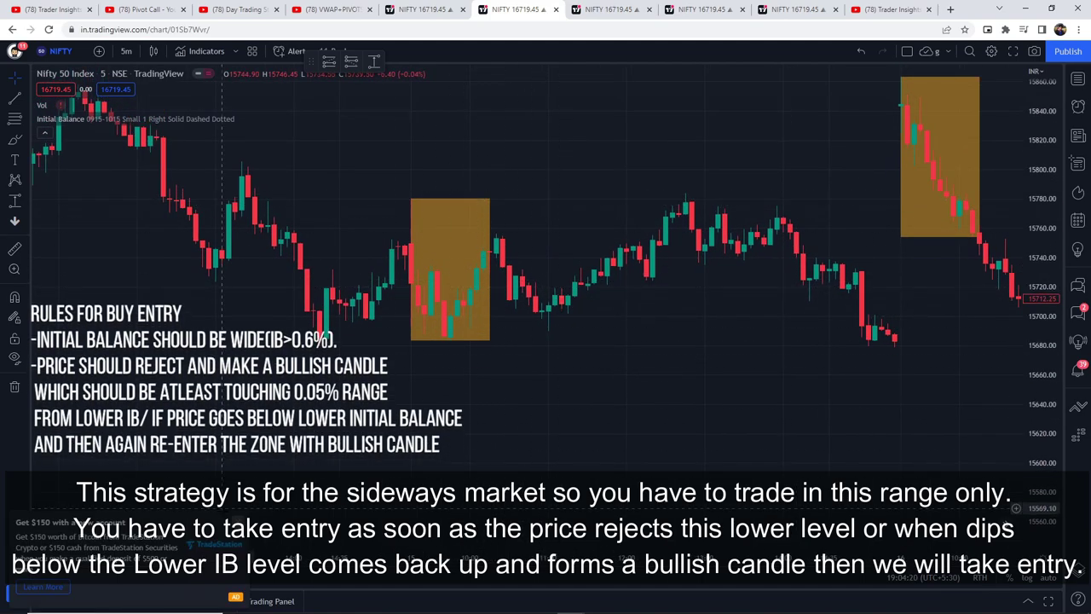
{"action": "left_click", "coordinate": [727, 177]}
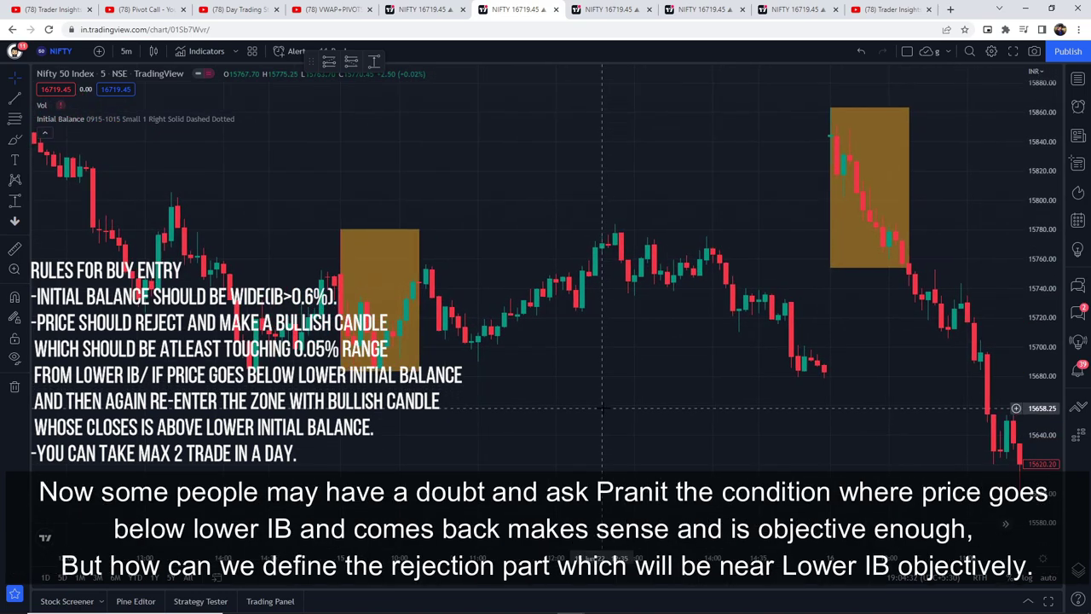
{"action": "left_click_drag", "start_coordinate": [491, 417], "coordinate": [653, 413]}
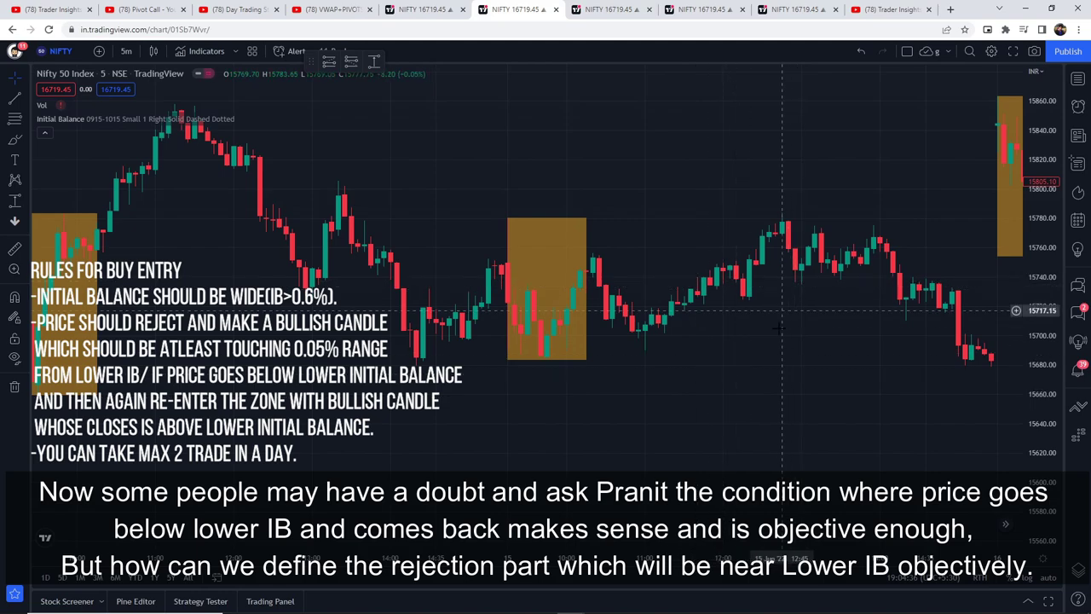
{"action": "left_click_drag", "start_coordinate": [730, 362], "coordinate": [484, 369]}
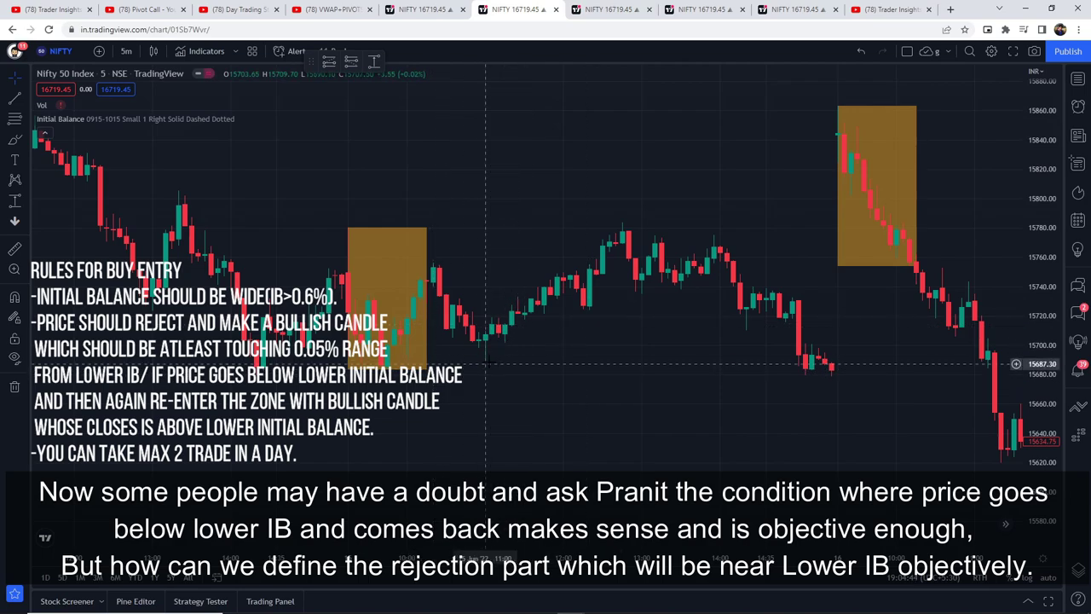
Draw a 0.05% price range upward from the 15 June initial balance box's lower level and extend it over the following candles
{"action": "left_click", "coordinate": [375, 64]}
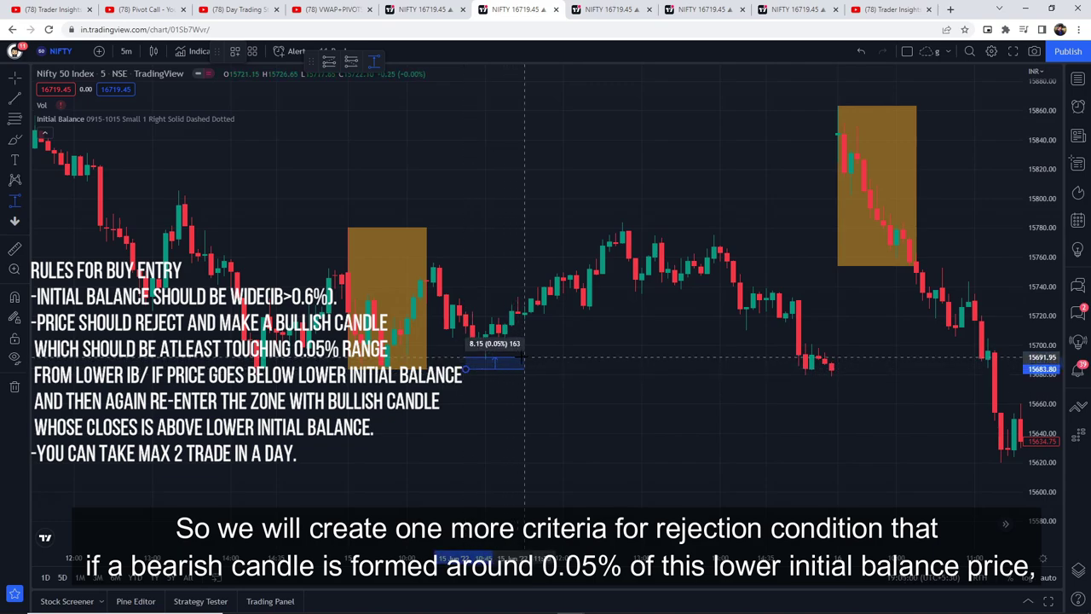
{"action": "left_click", "coordinate": [524, 359]}
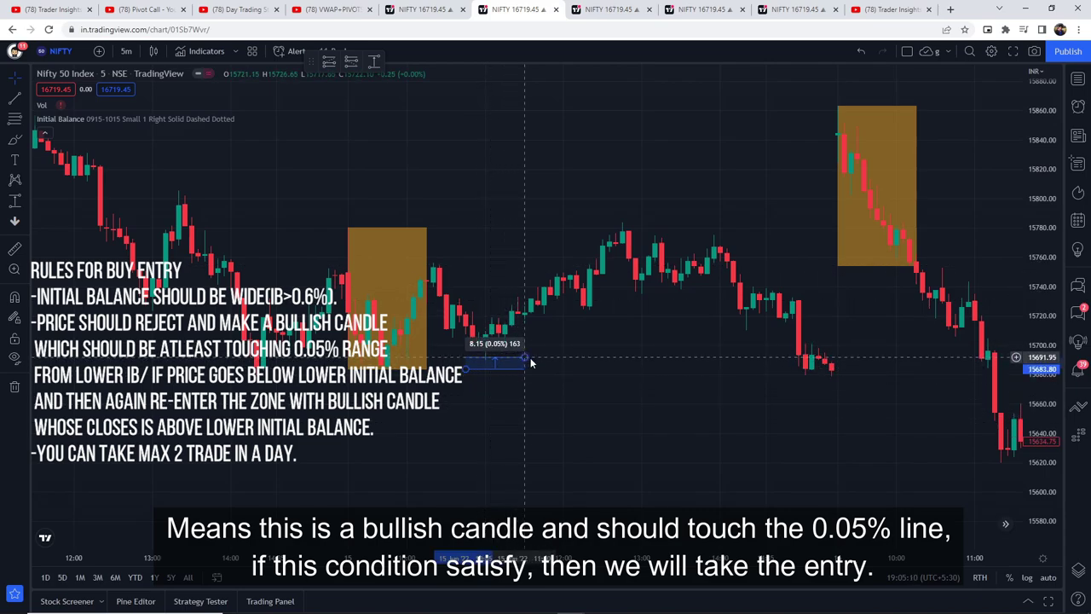
{"action": "left_click_drag", "start_coordinate": [530, 363], "coordinate": [610, 364]}
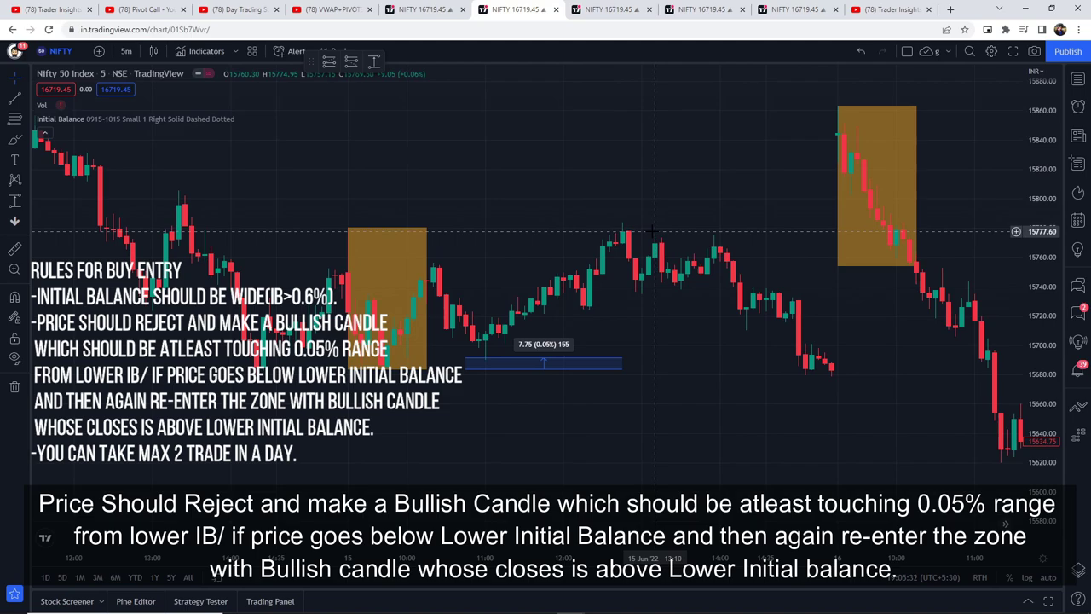
{"action": "left_click_drag", "start_coordinate": [546, 421], "coordinate": [589, 414]}
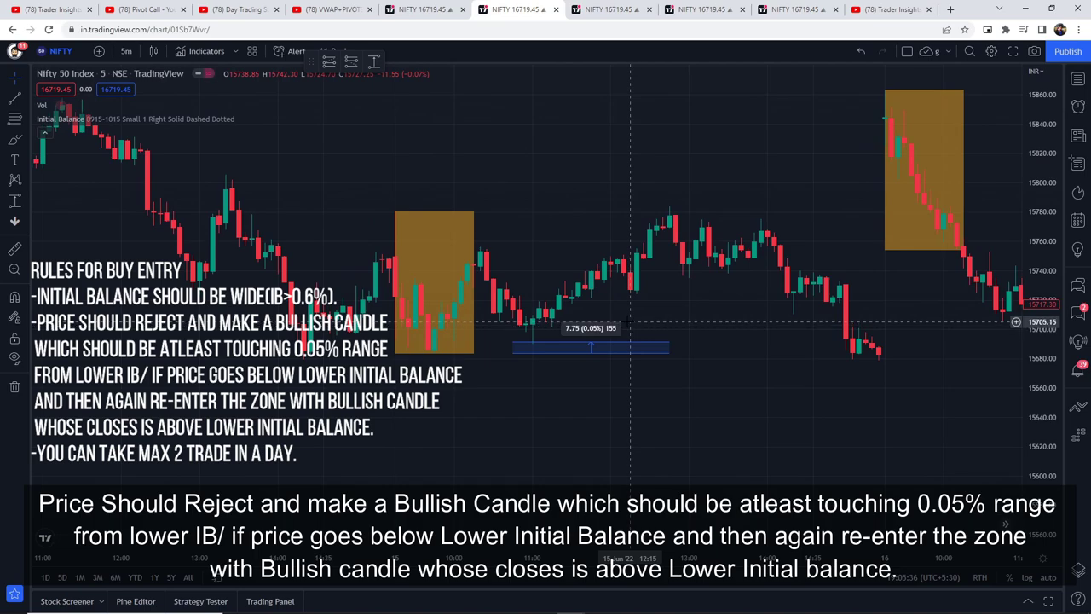
{"action": "left_click_drag", "start_coordinate": [619, 407], "coordinate": [650, 409]}
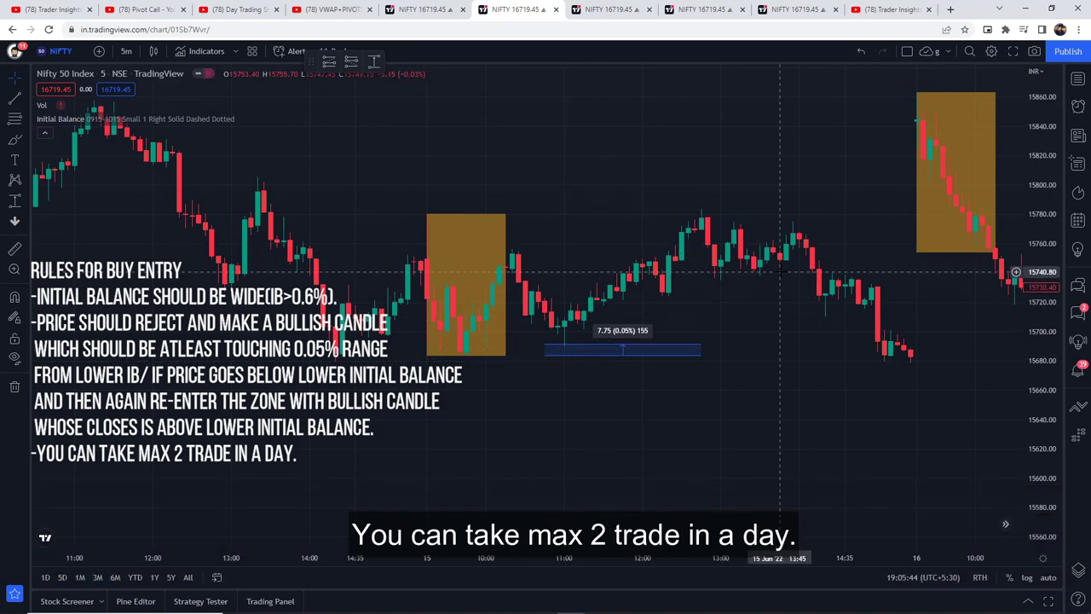
{"action": "left_click_drag", "start_coordinate": [679, 361], "coordinate": [643, 367]}
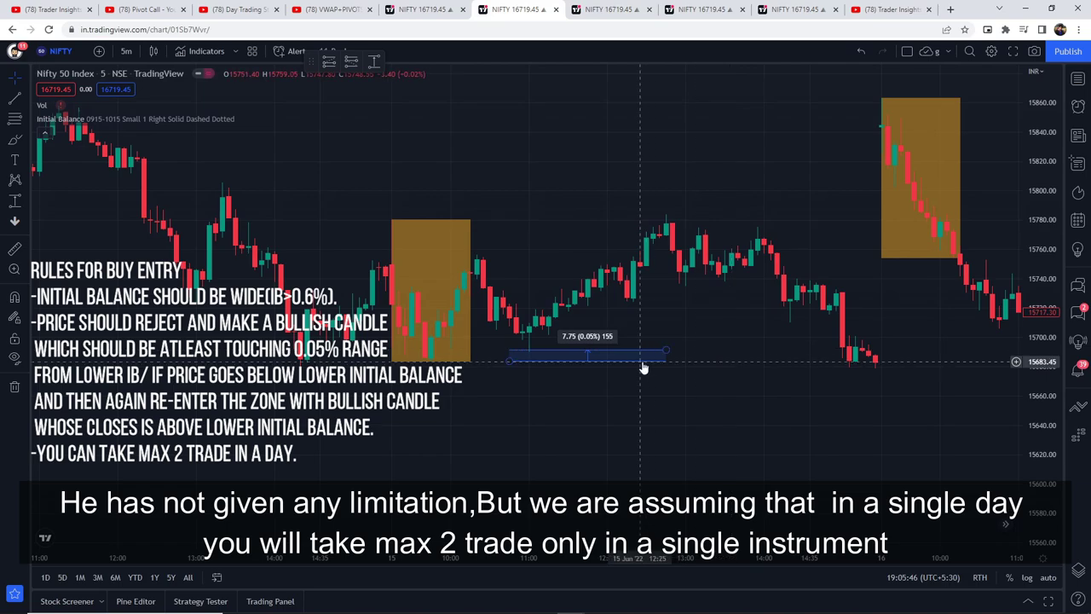
{"action": "left_click", "coordinate": [659, 399]}
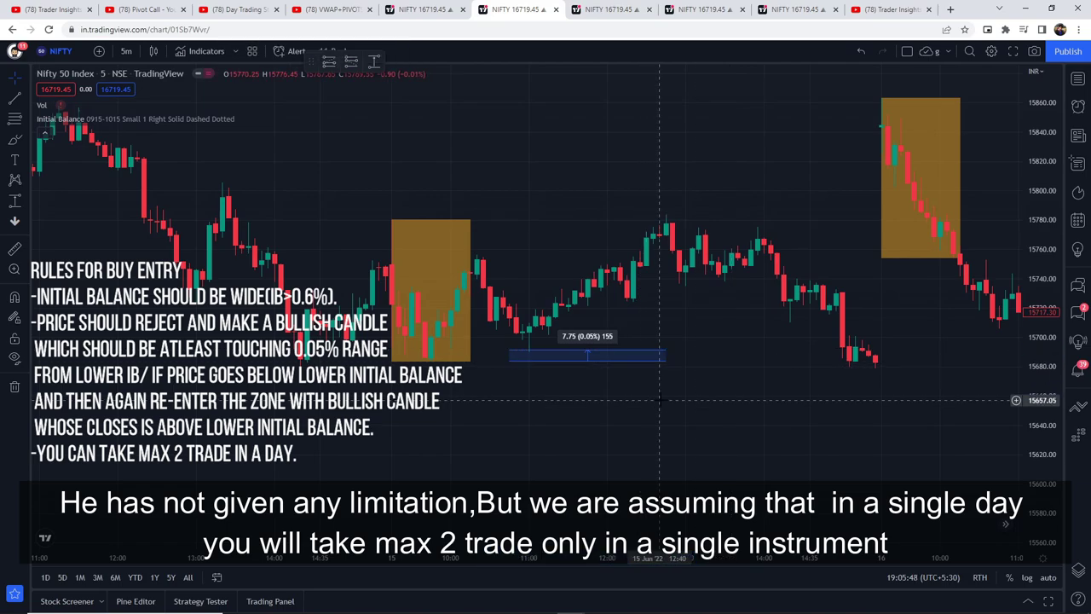
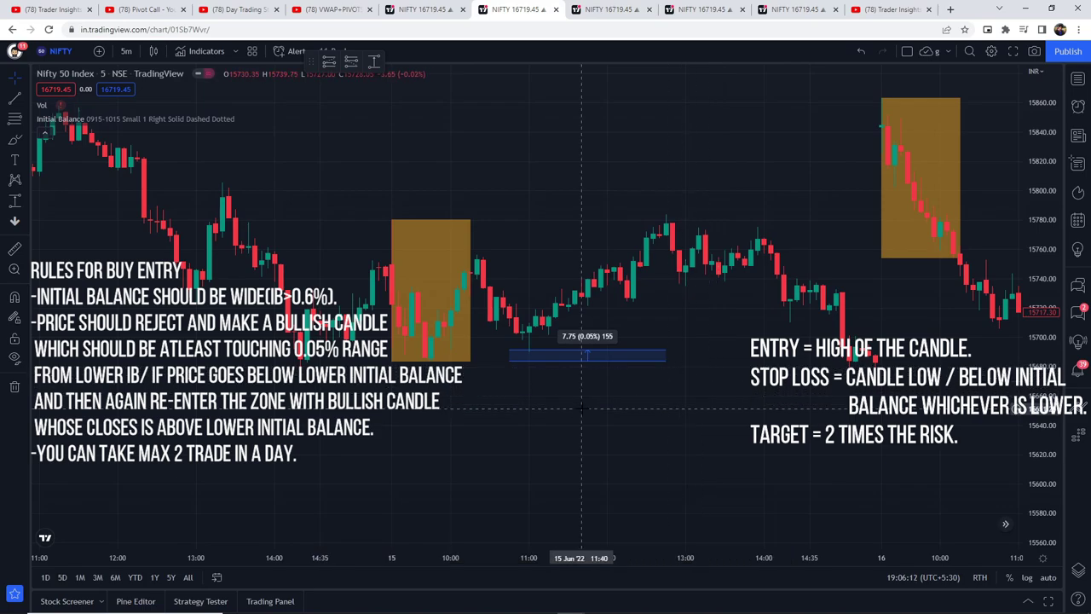
Measure the height of the 15 June initial balance box with a price range drawn just after it
{"action": "left_click", "coordinate": [327, 62]}
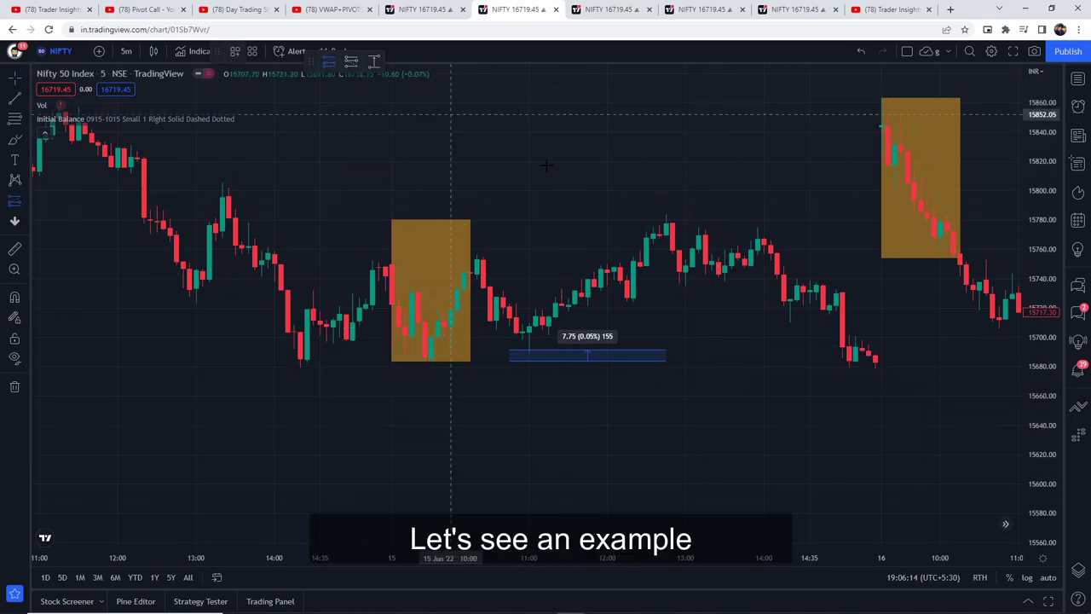
{"action": "left_click", "coordinate": [373, 62]}
{"action": "left_click", "coordinate": [490, 363]}
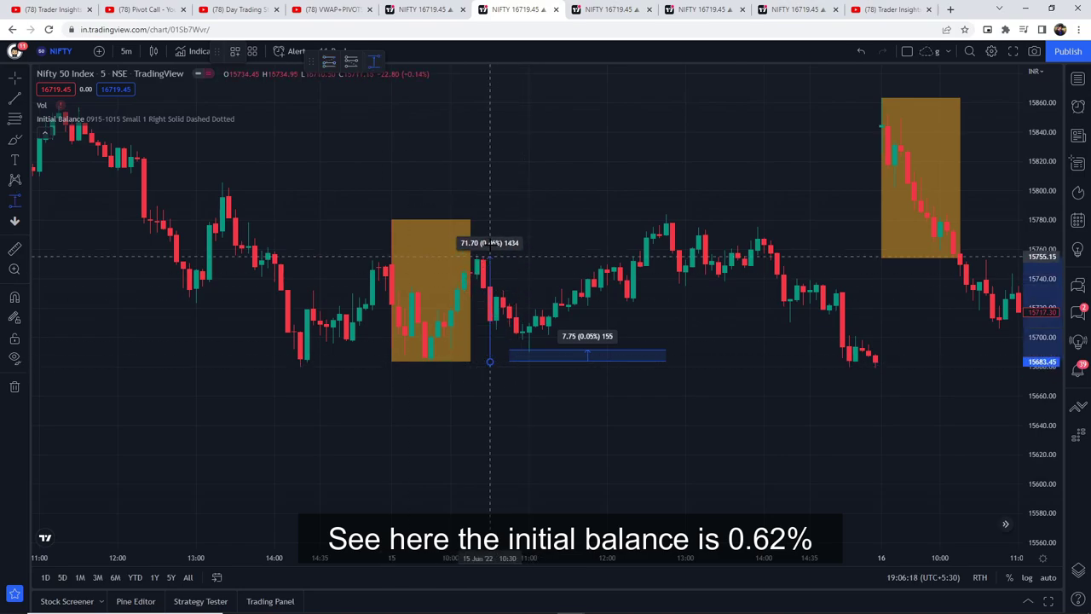
{"action": "left_click", "coordinate": [490, 220]}
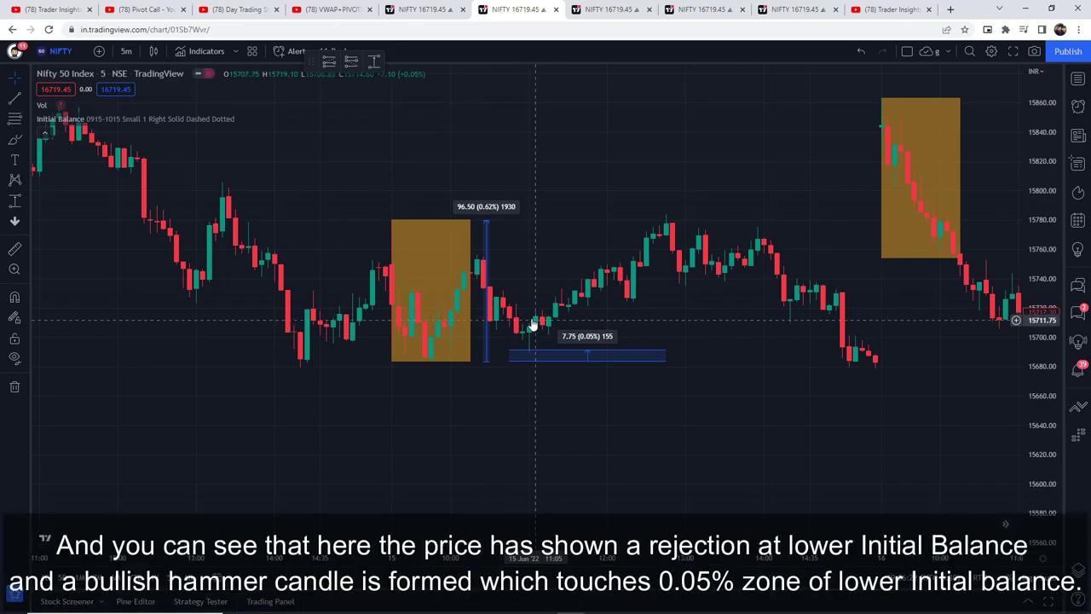
{"action": "left_click", "coordinate": [522, 358]}
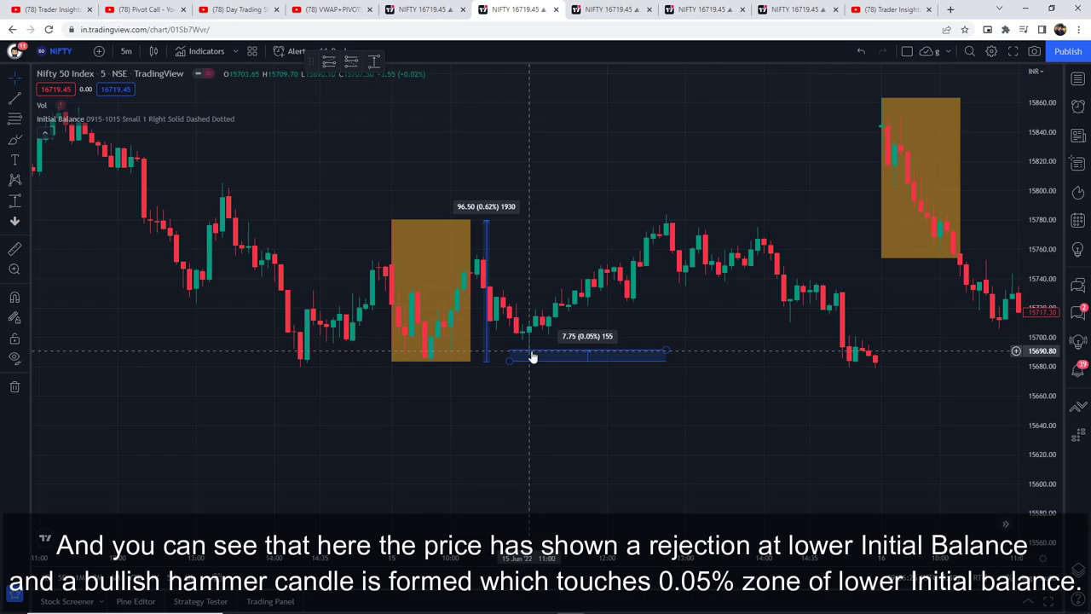
Place a long position on the 15 June rejection candle with entry at 15709.40, stop at 15683.05 and target at 15764.45
{"action": "left_click", "coordinate": [330, 63]}
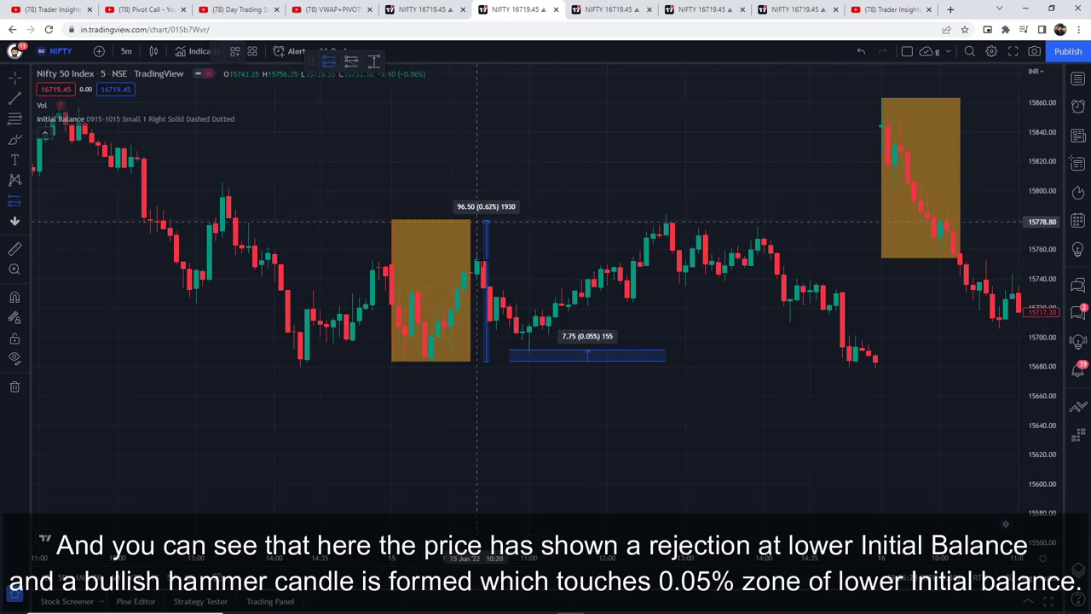
{"action": "left_click", "coordinate": [535, 324]}
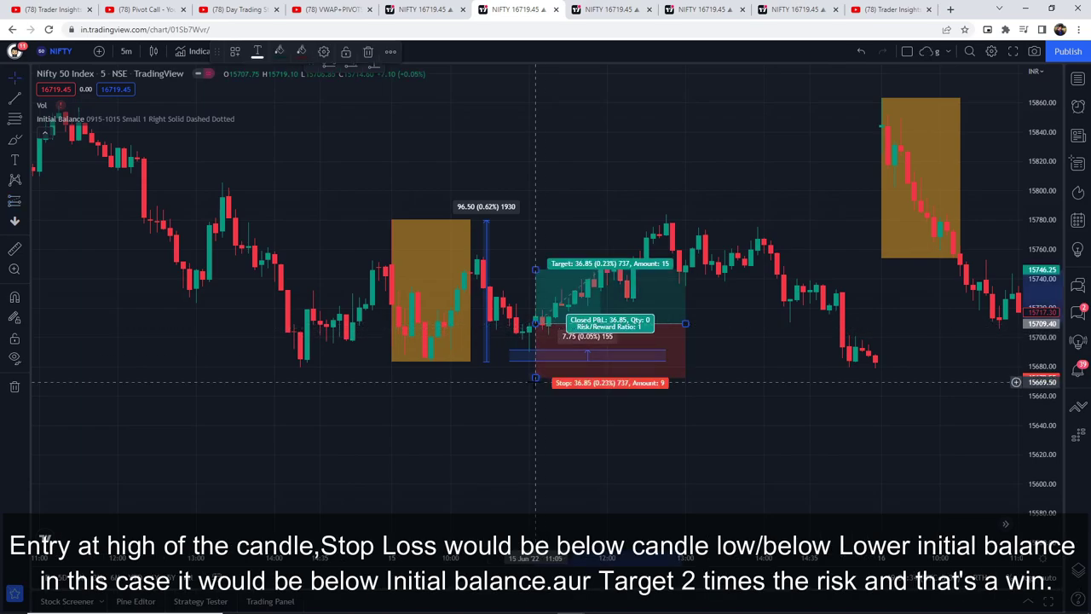
{"action": "mouse_move", "coordinate": [535, 377]}
{"action": "left_mouse_down"}
{"action": "mouse_move", "coordinate": [545, 353]}
{"action": "mouse_move", "coordinate": [543, 363]}
{"action": "left_mouse_up"}
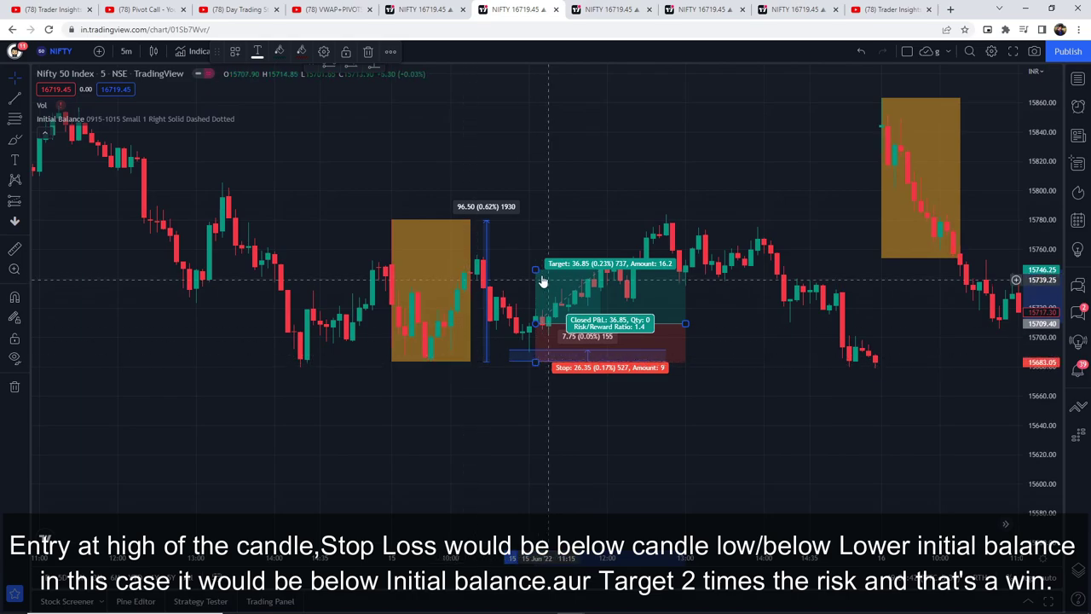
{"action": "left_click_drag", "start_coordinate": [536, 269], "coordinate": [544, 244]}
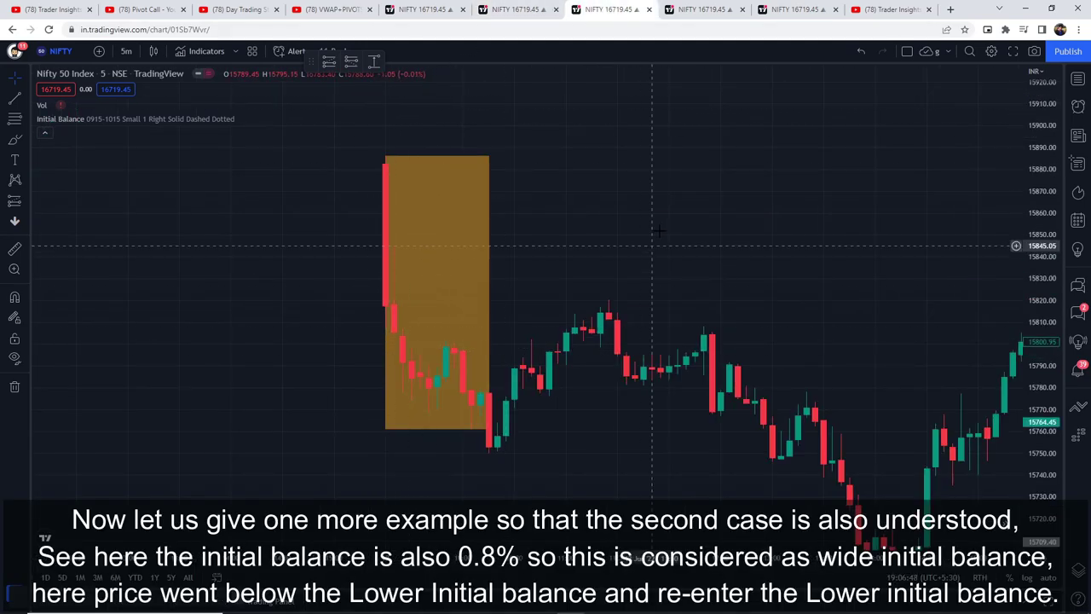
Switch to the NIFTY chart for 13 June and measure the initial balance box's height with a price range drawn before it
{"action": "left_click_drag", "start_coordinate": [599, 190], "coordinate": [607, 201]}
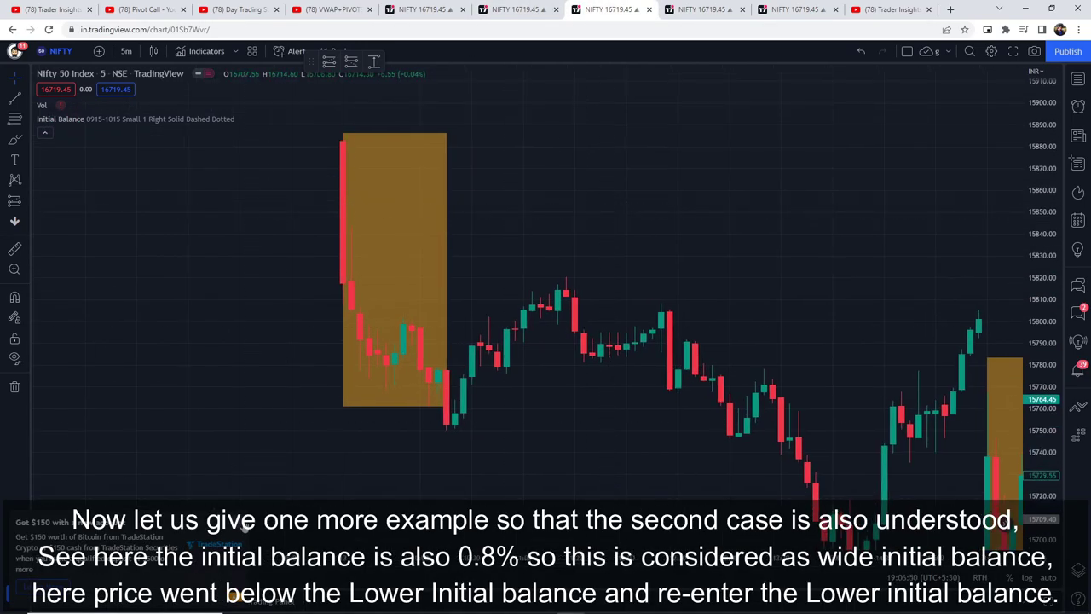
{"action": "left_click", "coordinate": [373, 63]}
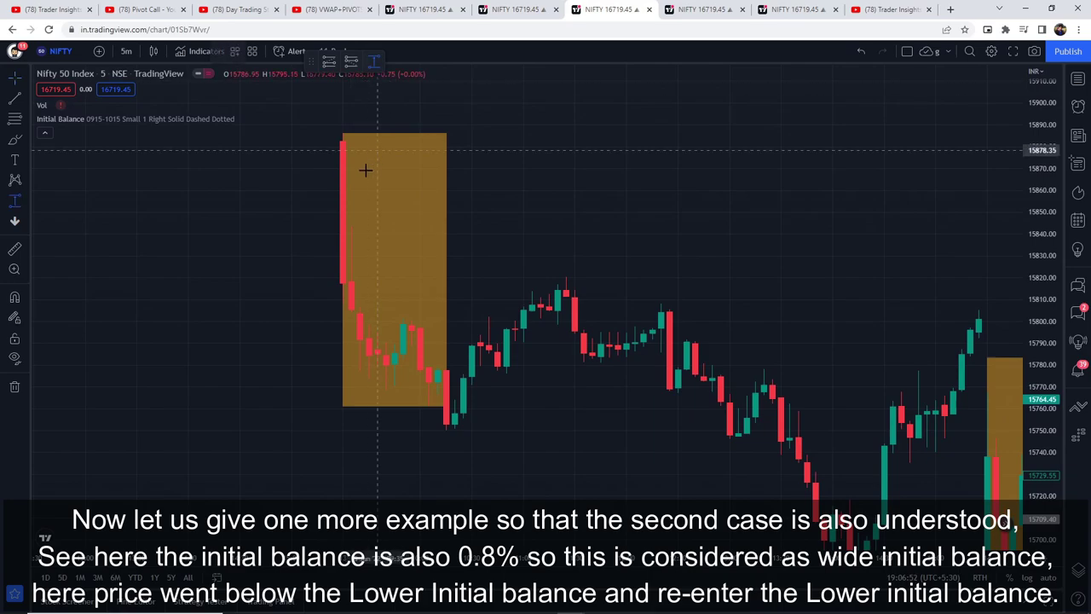
{"action": "mouse_move", "coordinate": [318, 132]}
{"action": "left_mouse_down"}
{"action": "mouse_move", "coordinate": [316, 390]}
{"action": "mouse_move", "coordinate": [303, 415]}
{"action": "mouse_move", "coordinate": [300, 406]}
{"action": "left_mouse_up"}
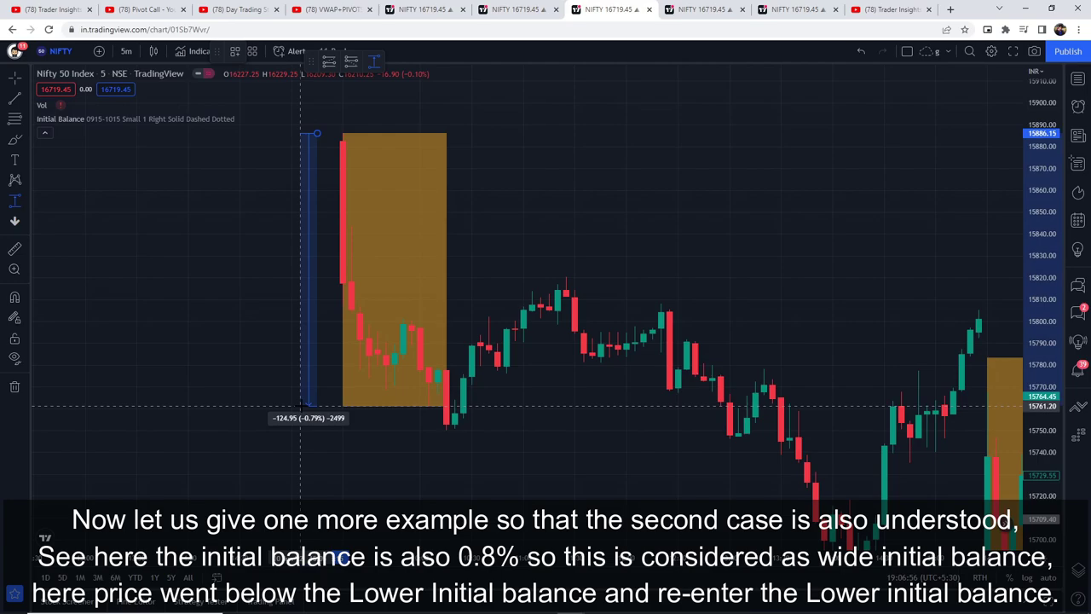
Place a long position on the 13 June re-entry candle with entry at 15775.80, stop at 15755.20 and target at 15817.45
{"action": "left_click", "coordinate": [351, 64]}
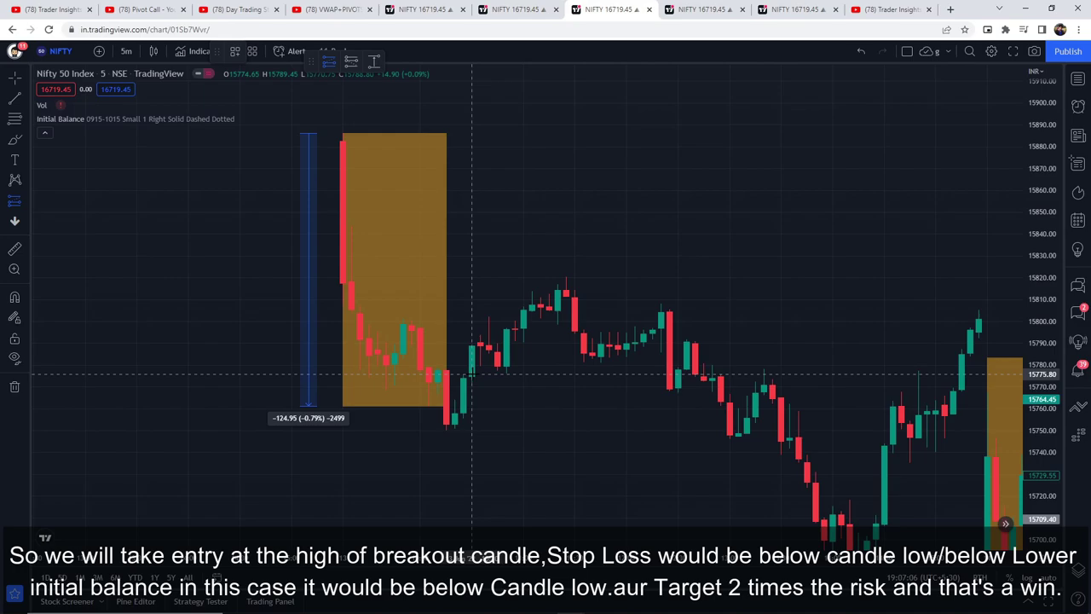
{"action": "left_click", "coordinate": [471, 373]}
{"action": "left_click_drag", "start_coordinate": [457, 418], "coordinate": [486, 371]}
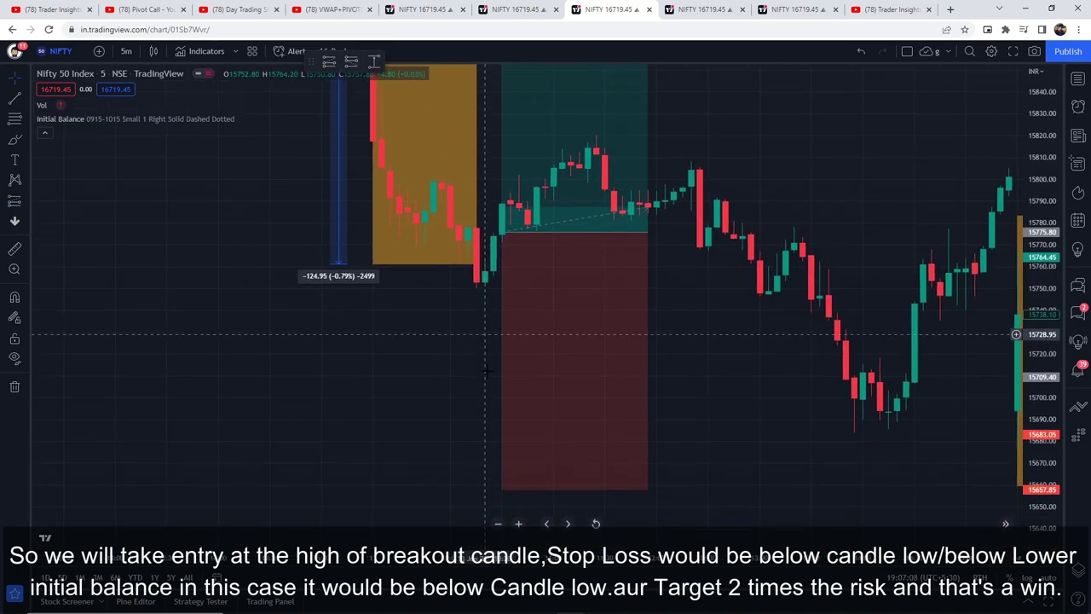
{"action": "left_click_drag", "start_coordinate": [504, 490], "coordinate": [517, 276]}
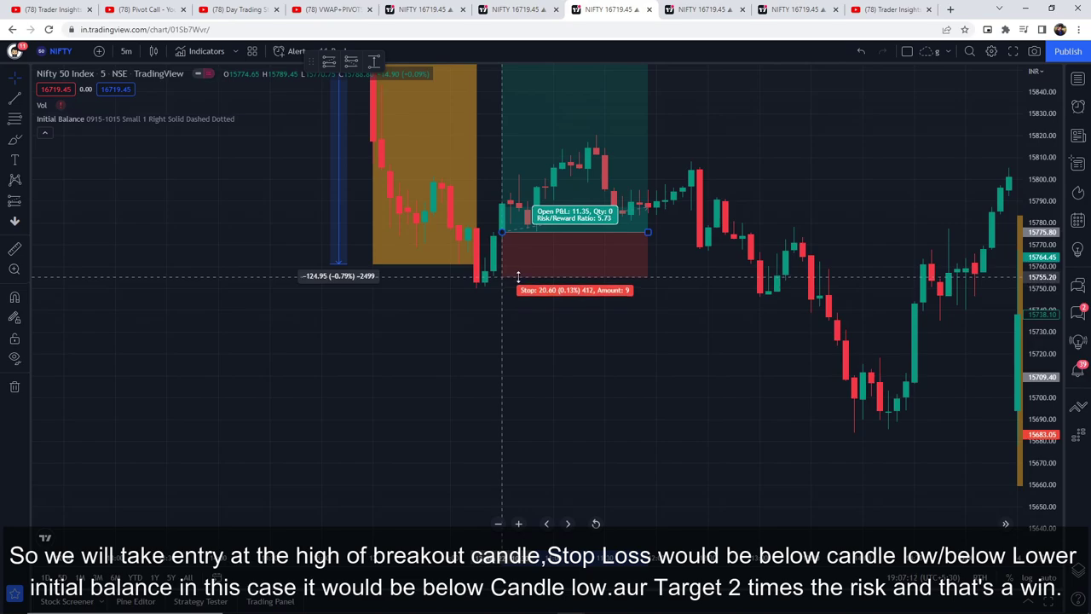
{"action": "left_click_drag", "start_coordinate": [489, 166], "coordinate": [471, 298]}
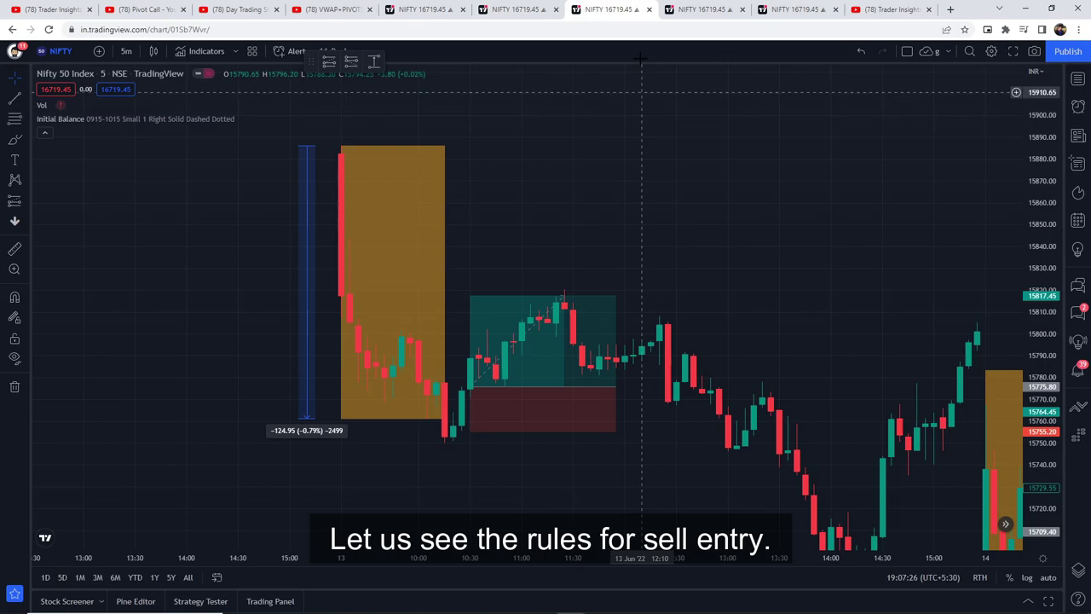
Switch to the NIFTY chart for 8 June and draw a 0.05% price range downward from the box's upper level, extended over the following candles
{"action": "left_click", "coordinate": [704, 11]}
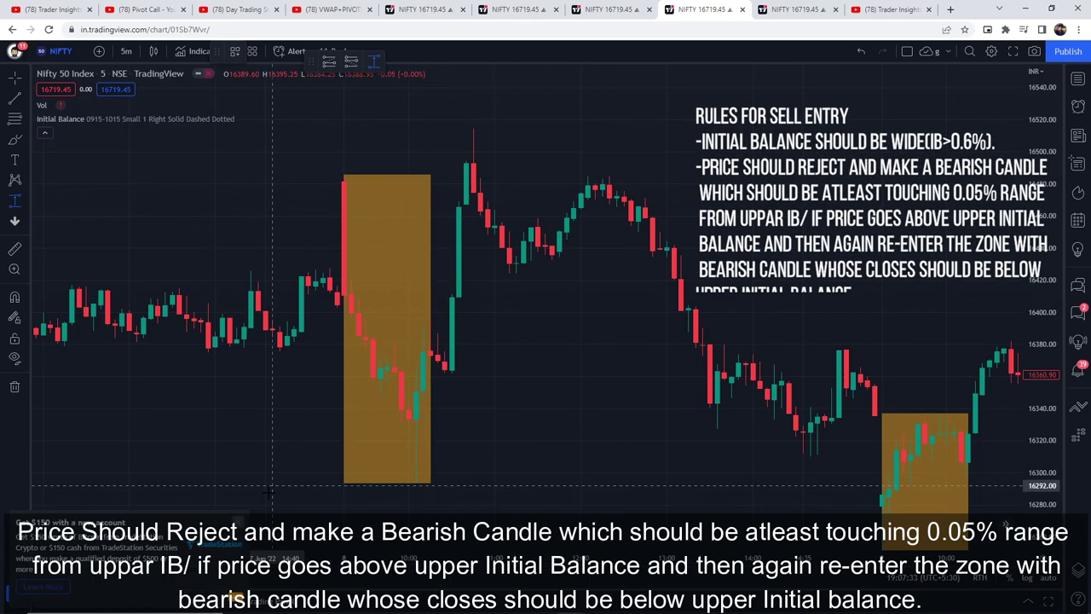
{"action": "left_click", "coordinate": [551, 175]}
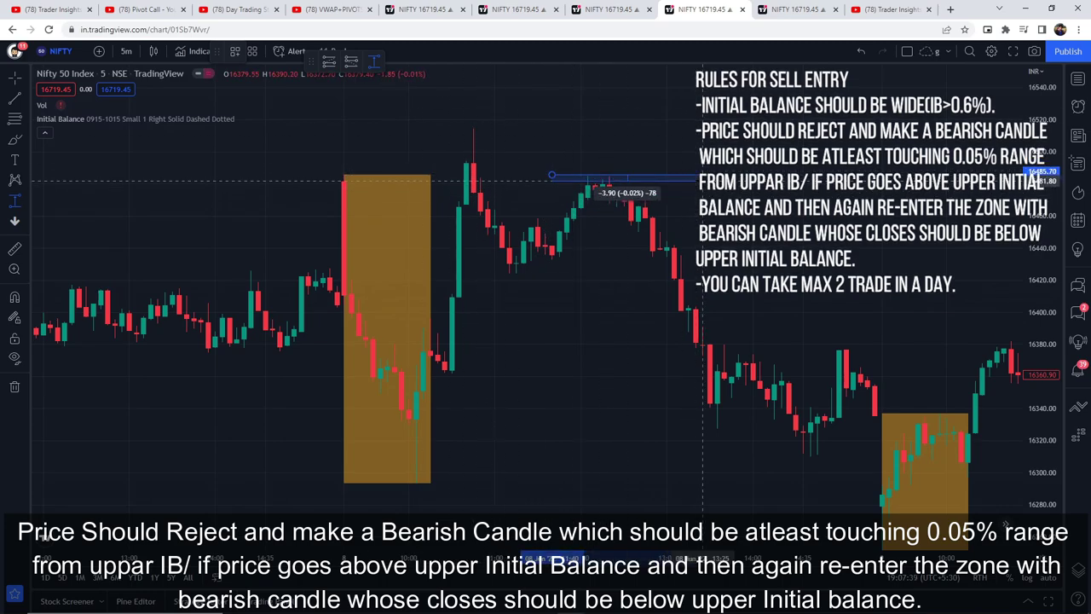
{"action": "left_click", "coordinate": [716, 189]}
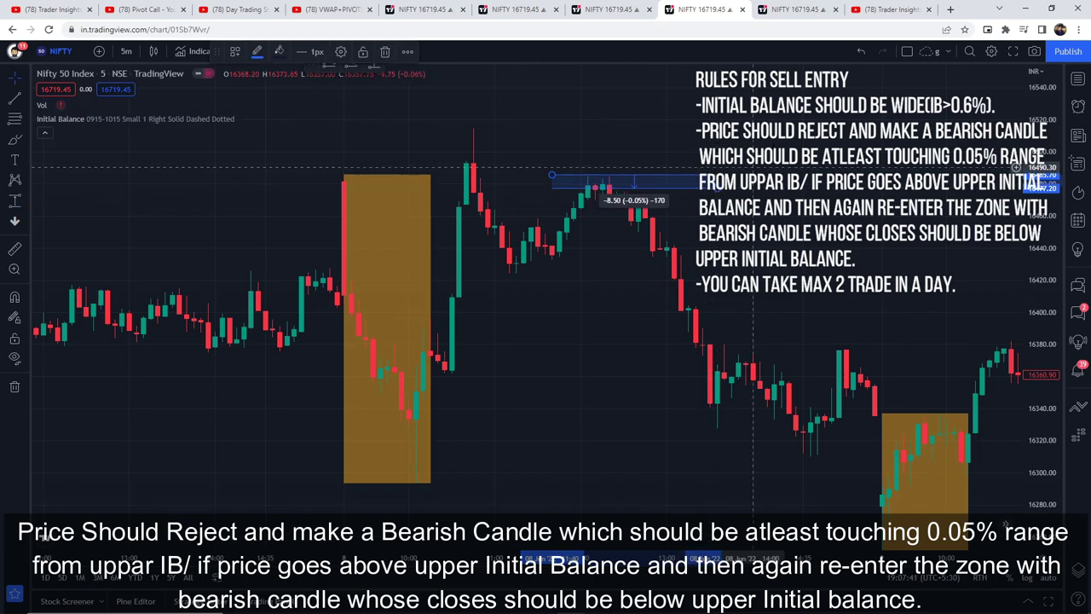
{"action": "left_click", "coordinate": [753, 168]}
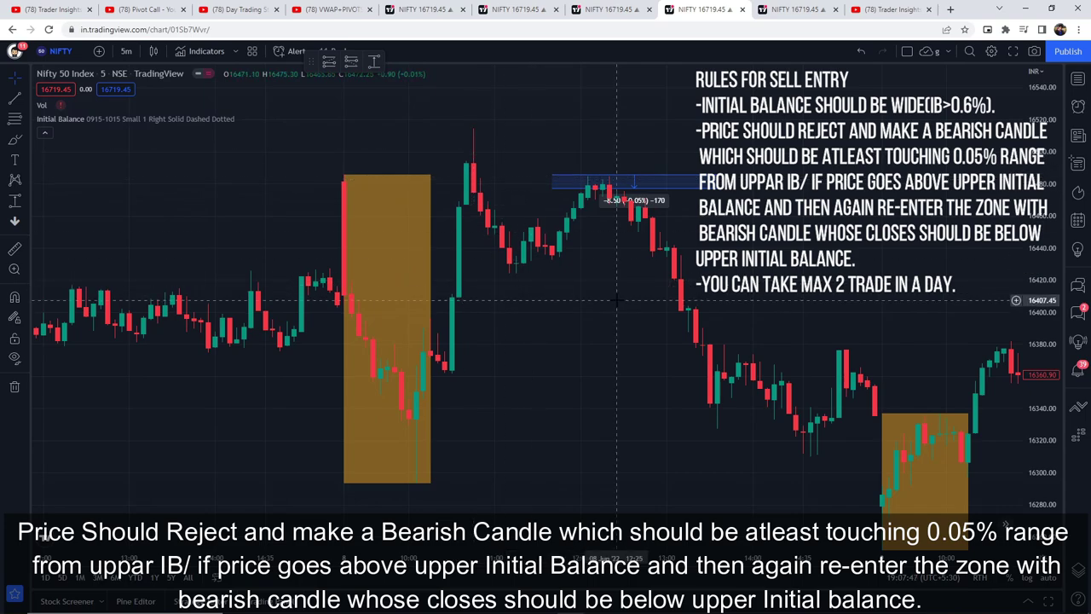
{"action": "left_click_drag", "start_coordinate": [603, 299], "coordinate": [548, 293]}
{"action": "left_click_drag", "start_coordinate": [655, 198], "coordinate": [727, 202]}
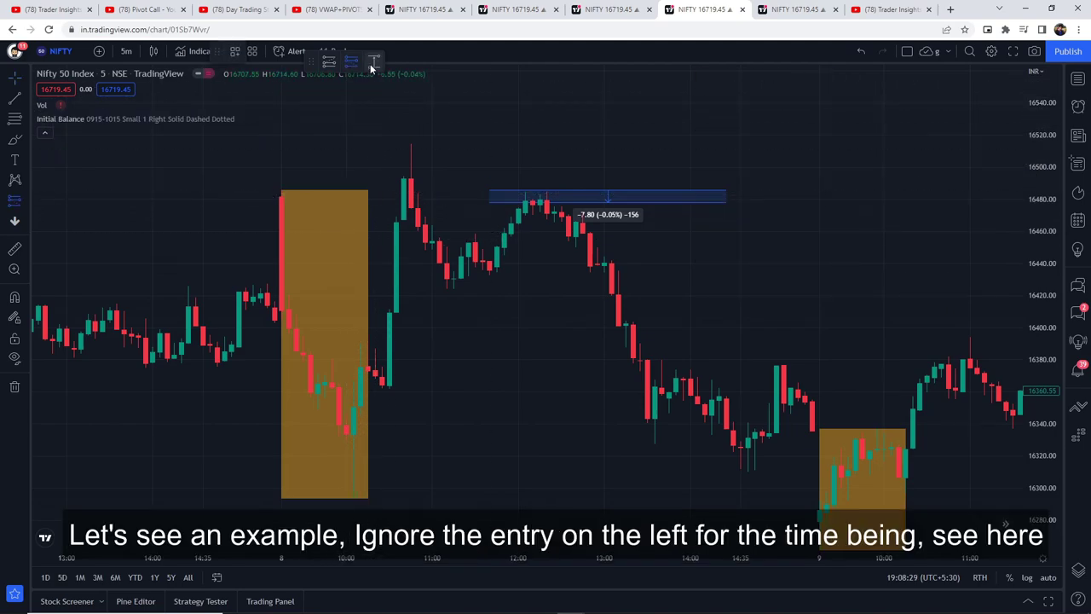
Measure the height of the 8 June initial balance box with a price range drawn just after it
{"action": "left_click", "coordinate": [373, 65]}
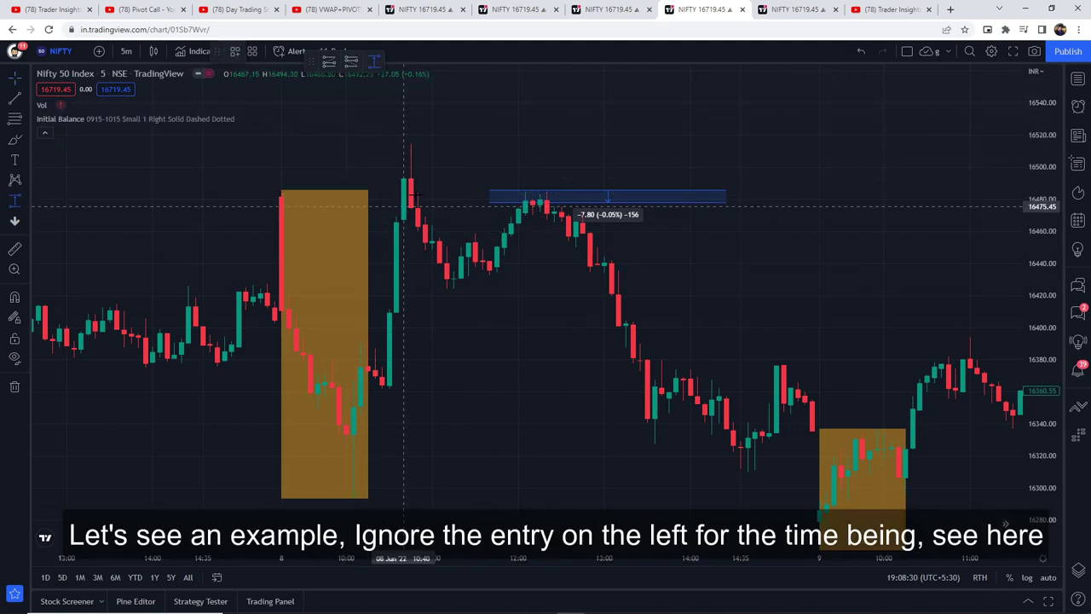
{"action": "left_click", "coordinate": [386, 498]}
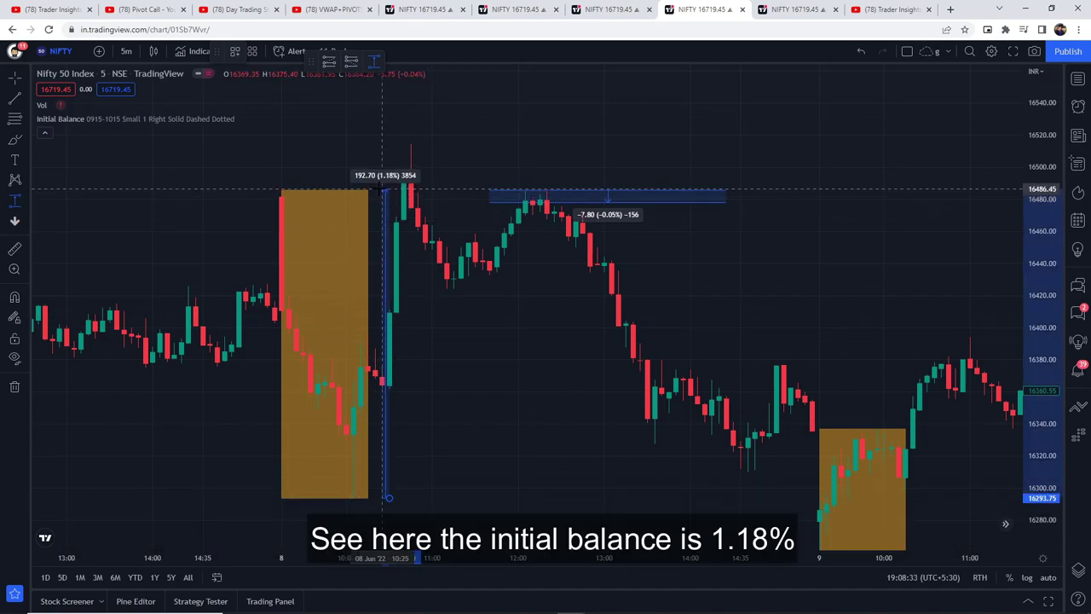
{"action": "left_click", "coordinate": [383, 189]}
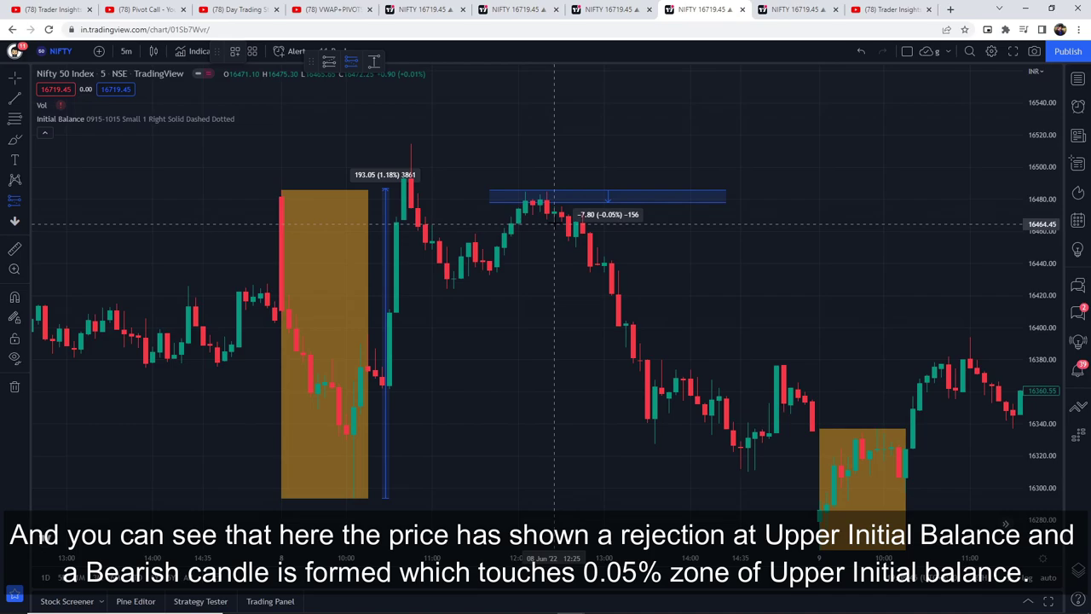
Place a short position on the 8 June bearish candle with entry at 16467.30, stop at 16486.45 and target at 16428.35
{"action": "left_click", "coordinate": [554, 220]}
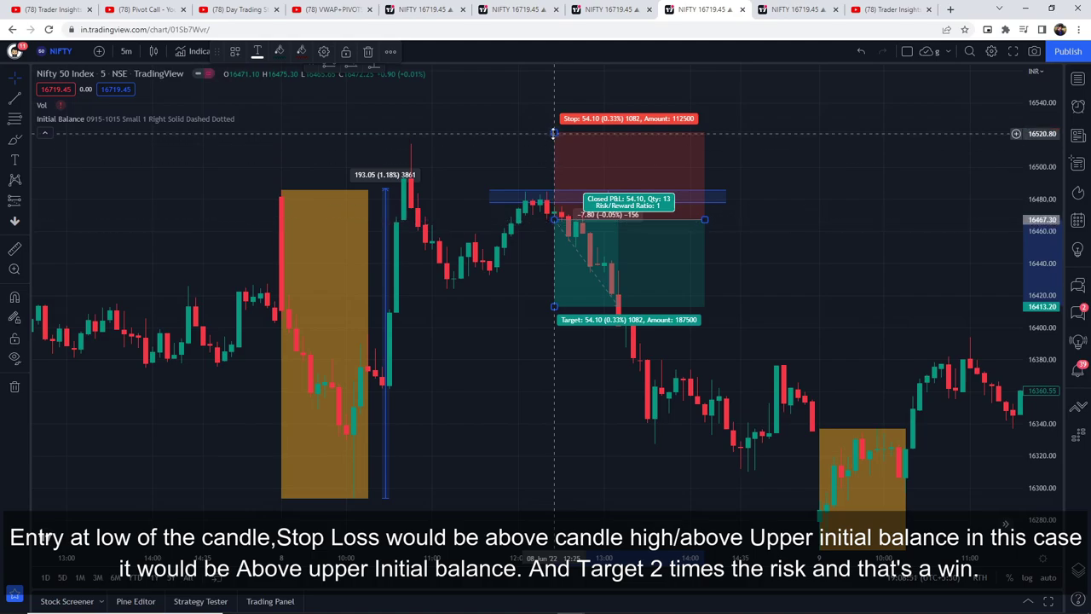
{"action": "left_click_drag", "start_coordinate": [554, 133], "coordinate": [554, 190]}
{"action": "left_click_drag", "start_coordinate": [554, 305], "coordinate": [558, 282]}
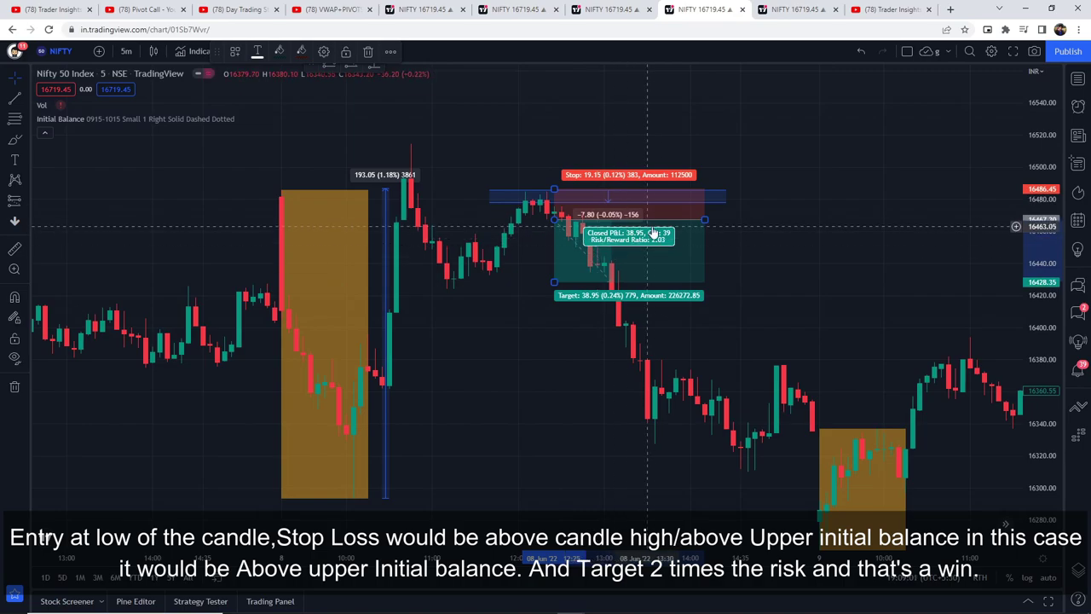
{"action": "left_click", "coordinate": [748, 247]}
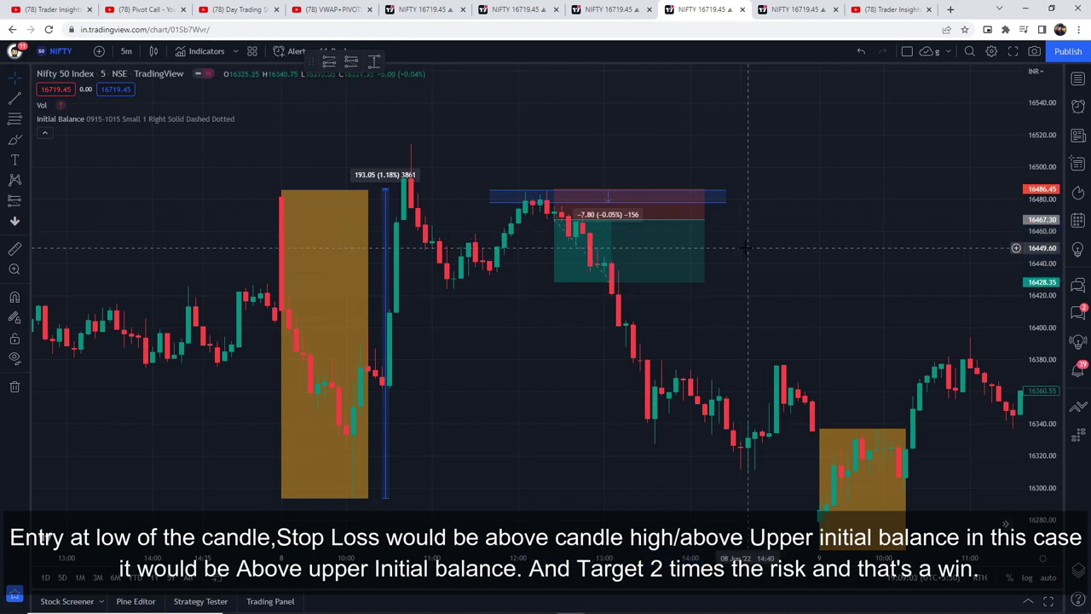
Switch to the last NIFTY example chart and measure its first initial balance box's height with a price range drawn just after it
{"action": "left_click", "coordinate": [801, 10]}
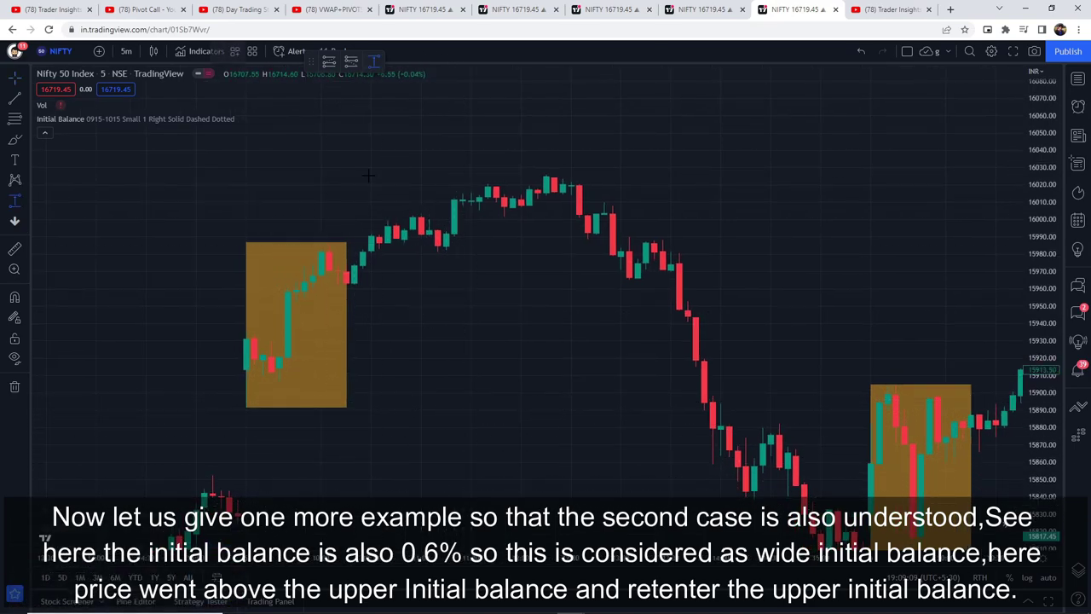
{"action": "left_click", "coordinate": [361, 408], "text": "shift"}
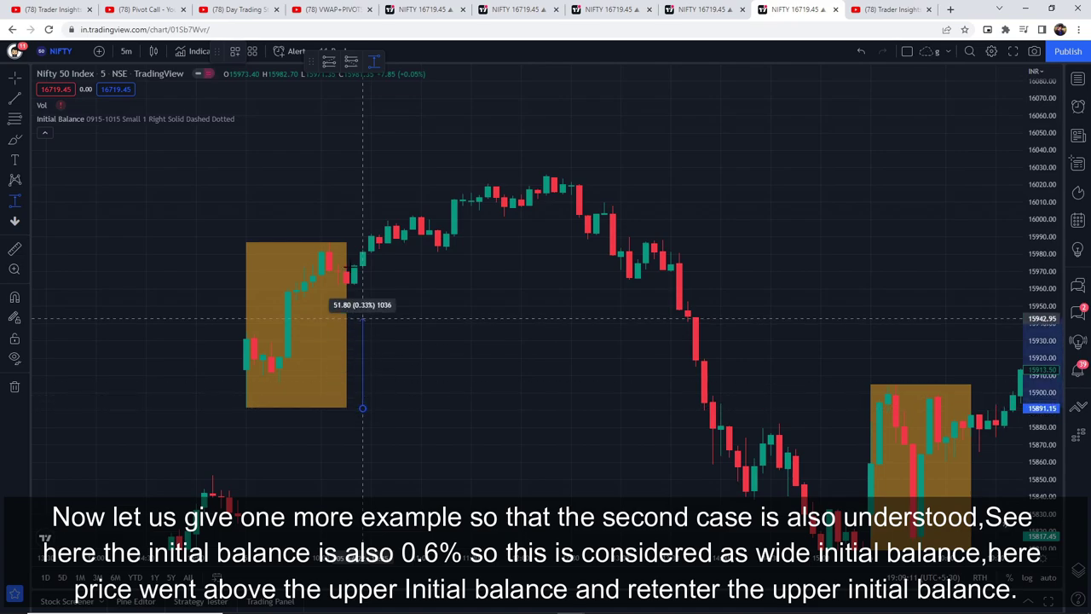
{"action": "left_click", "coordinate": [355, 245]}
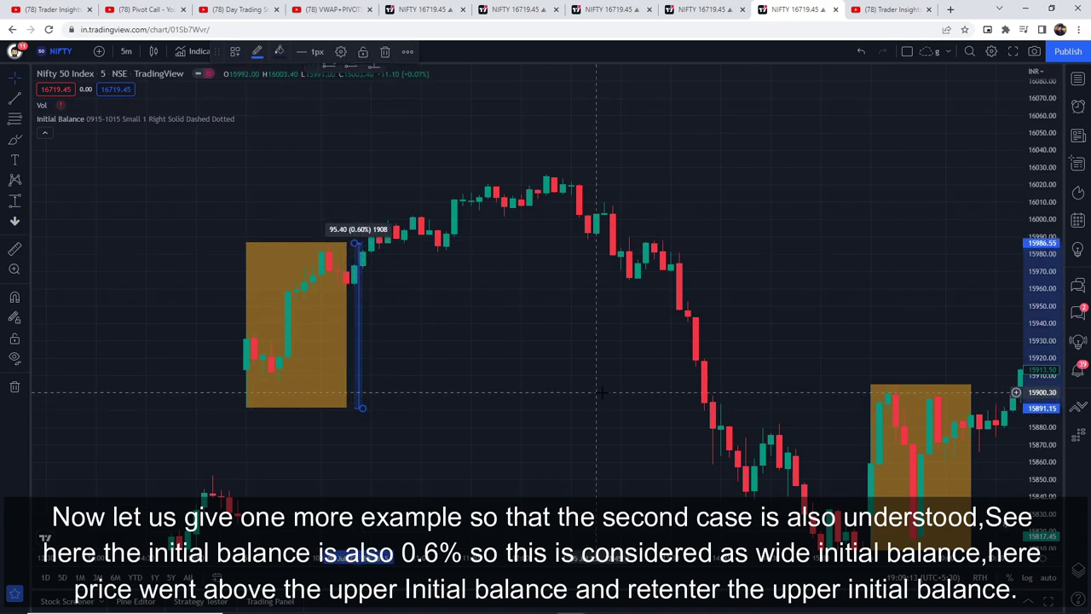
Place a short position on the bearish re-entry candle with entry at 15979.35, stop at 16008.85 and target at 15920.00, ending where price reaches the target
{"action": "left_click", "coordinate": [349, 64]}
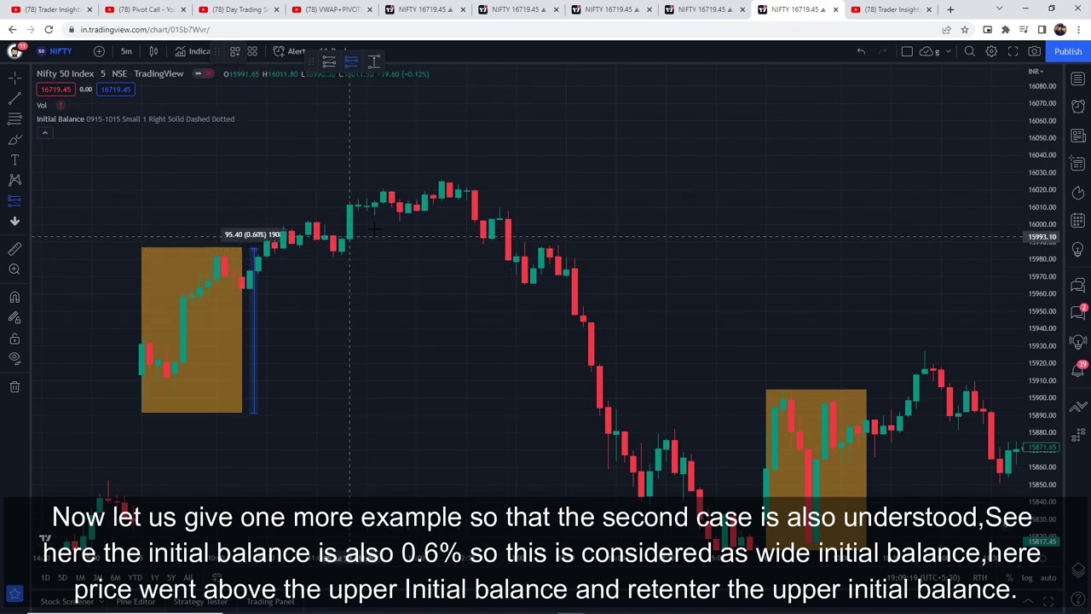
{"action": "left_click", "coordinate": [518, 261]}
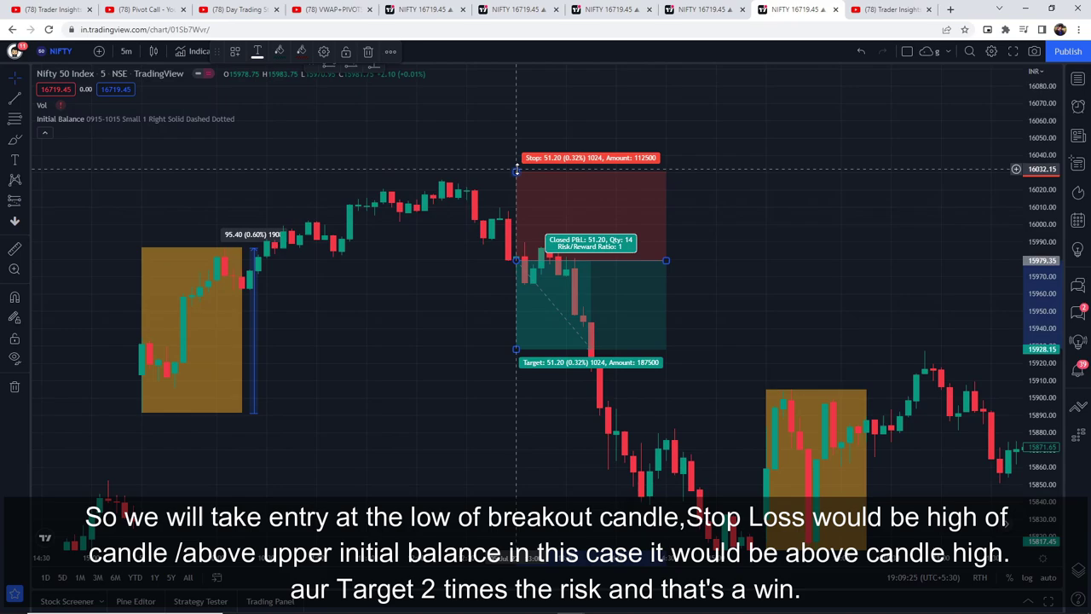
{"action": "left_click_drag", "start_coordinate": [517, 170], "coordinate": [526, 241]}
{"action": "left_click_drag", "start_coordinate": [529, 246], "coordinate": [533, 209]}
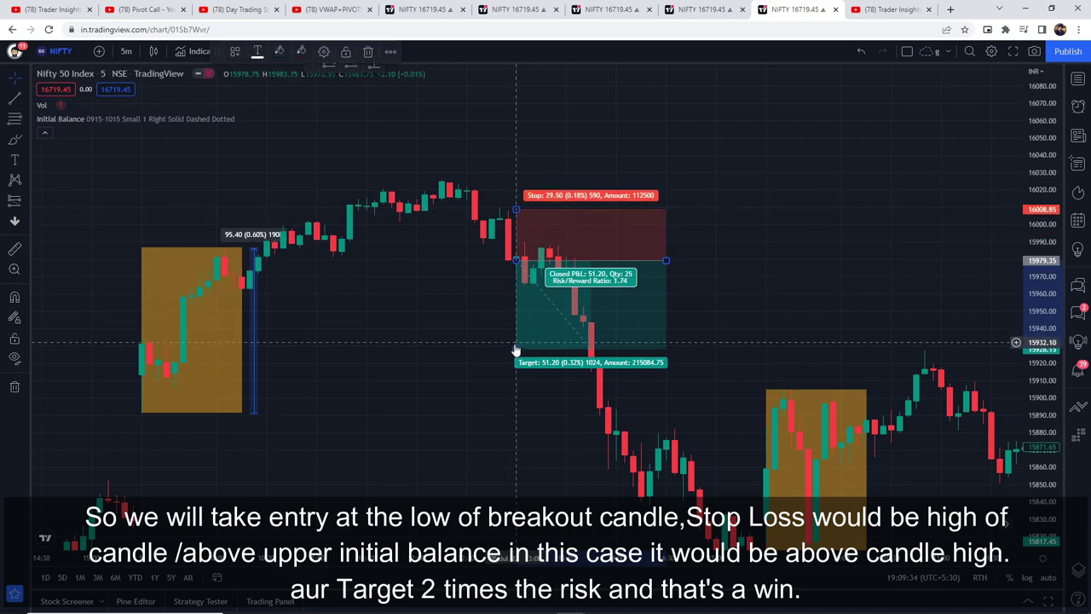
{"action": "left_click_drag", "start_coordinate": [516, 349], "coordinate": [525, 364]}
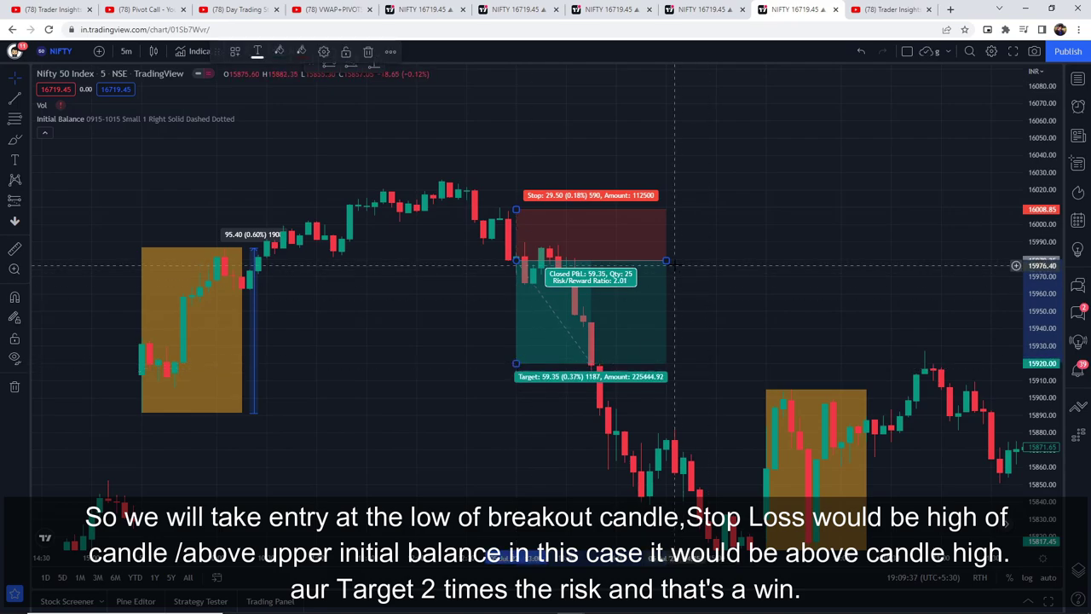
{"action": "left_click_drag", "start_coordinate": [666, 260], "coordinate": [590, 260]}
{"action": "left_click", "coordinate": [707, 281]}
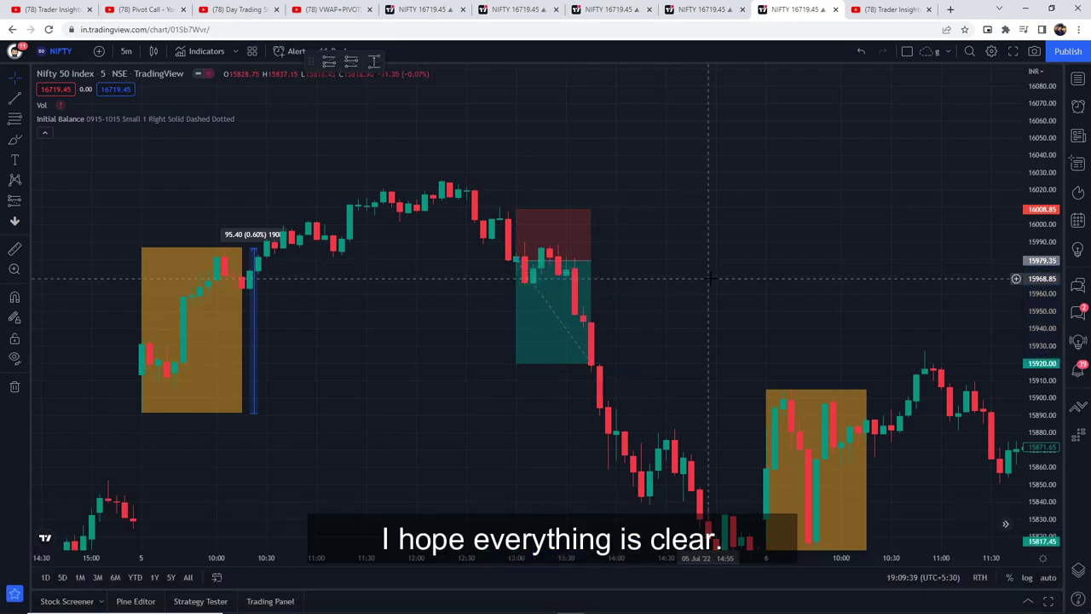
Show the Day Trading Strategy with 70% Probability video on YouTube and return to the last NIFTY chart
{"action": "left_click", "coordinate": [239, 9]}
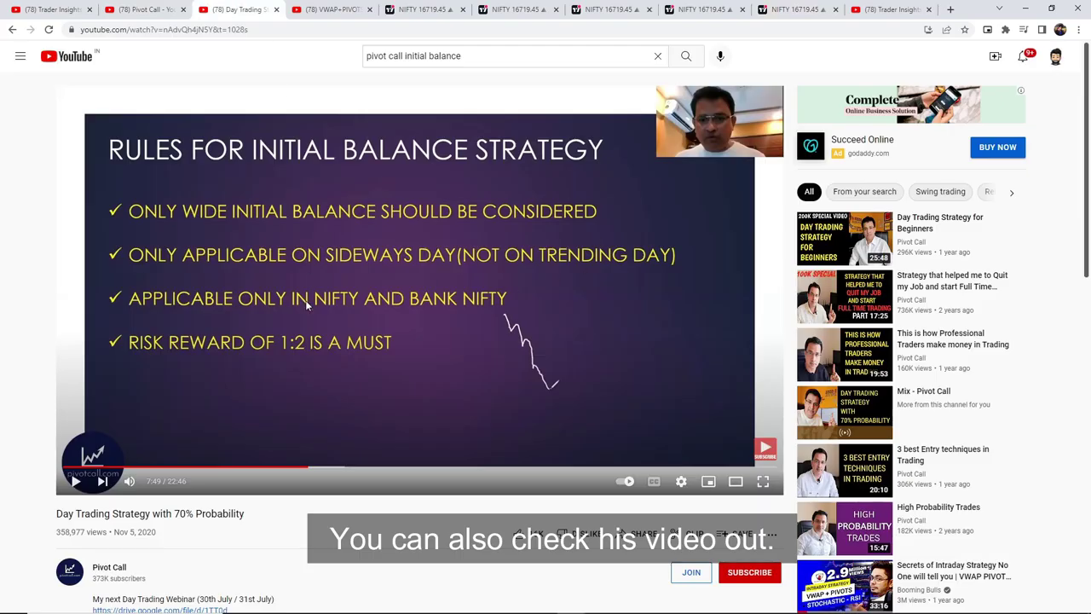
{"action": "left_click", "coordinate": [788, 7]}
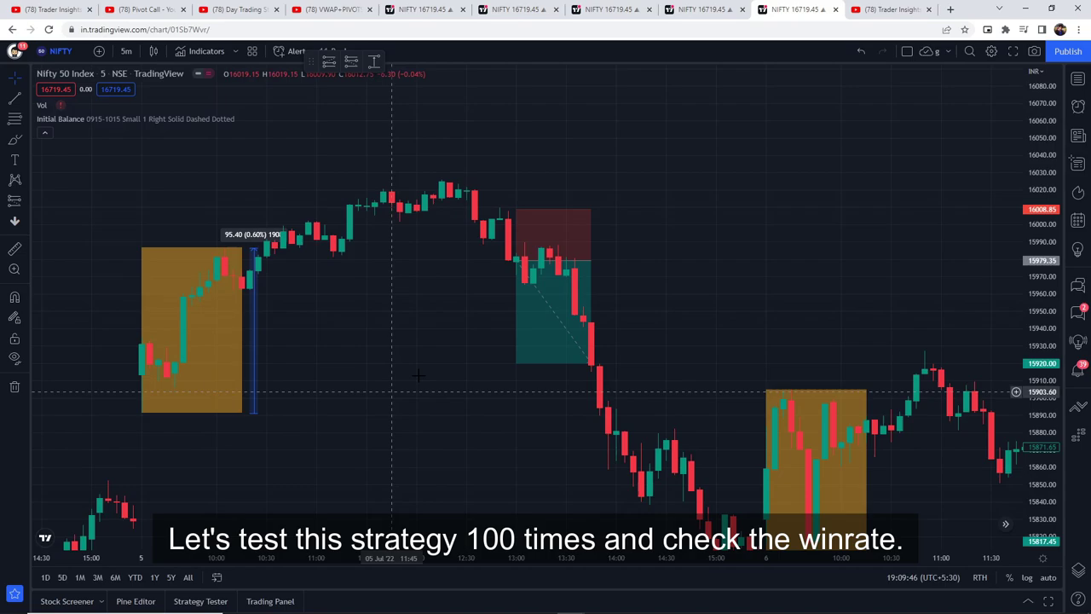
{"action": "left_click_drag", "start_coordinate": [432, 435], "coordinate": [482, 459]}
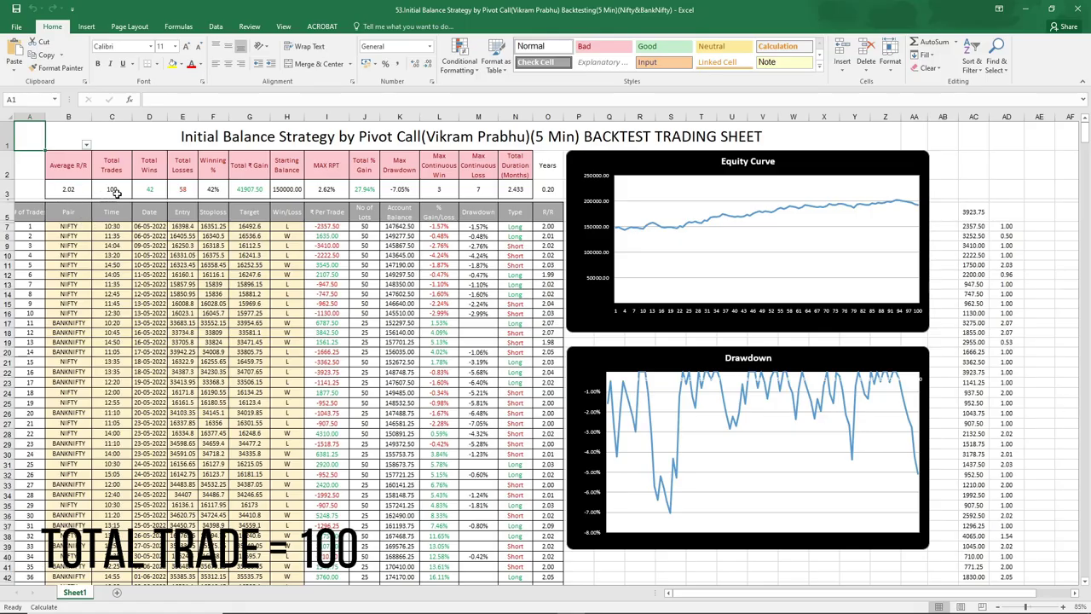
Review the total trades, total wins, total losses and winning percentage in the Excel backtest sheet's summary row
{"action": "left_click", "coordinate": [119, 192]}
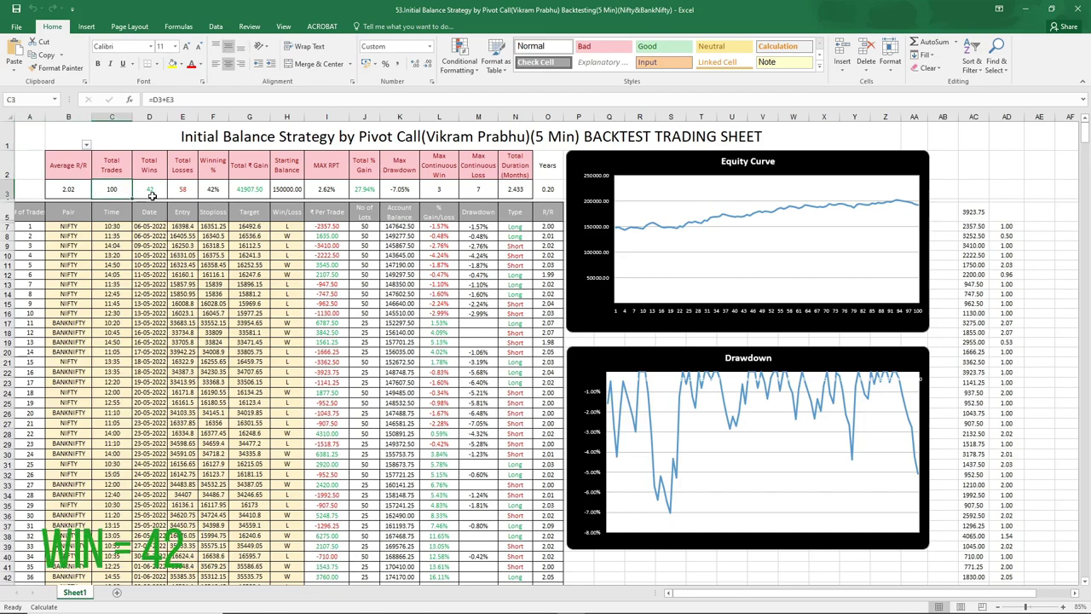
{"action": "left_click", "coordinate": [154, 196]}
{"action": "left_click", "coordinate": [188, 196]}
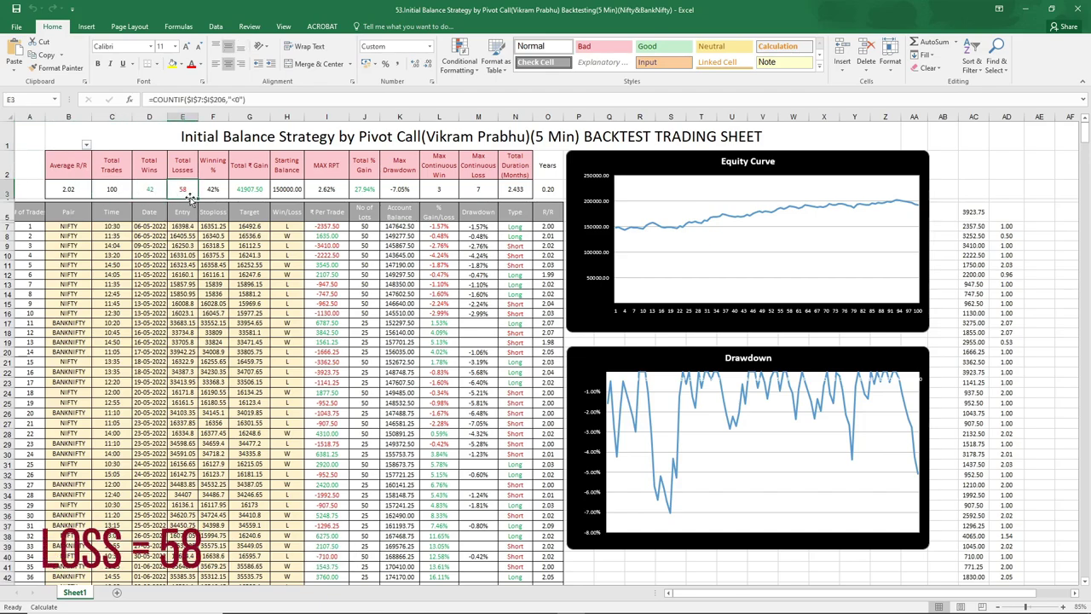
{"action": "left_click", "coordinate": [214, 193]}
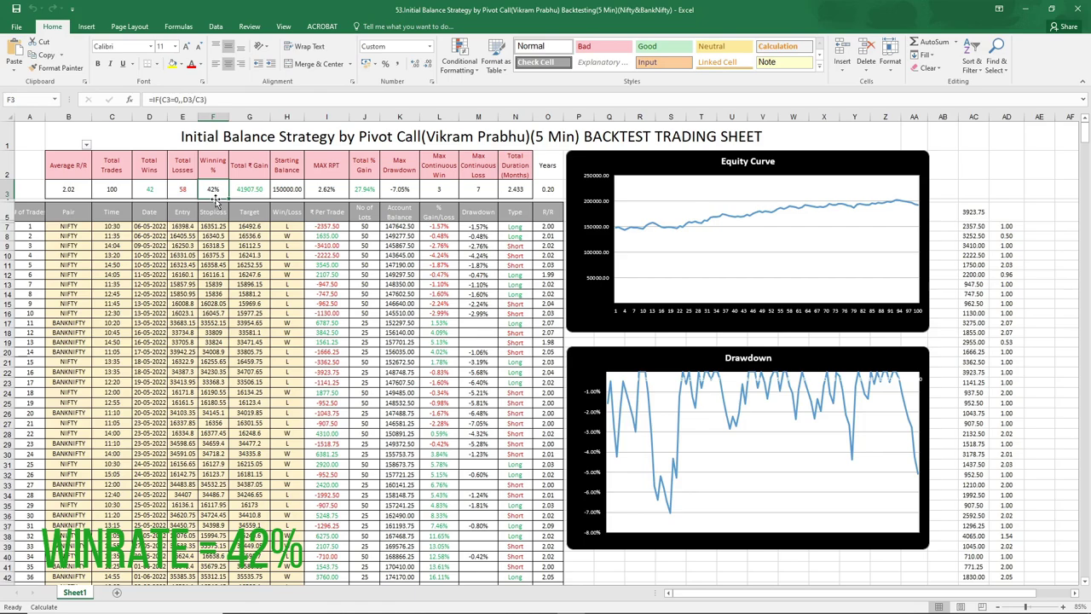
Review the total gain, maximum drawdown, longest win and loss streaks and test duration in the backtest summary row
{"action": "left_click", "coordinate": [364, 196]}
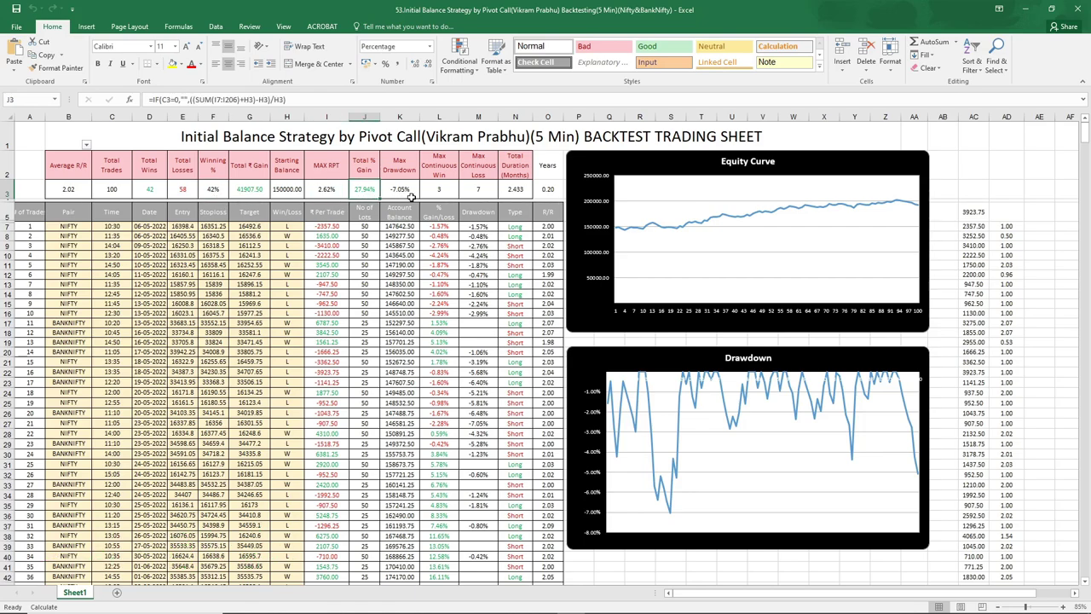
{"action": "left_click", "coordinate": [401, 191]}
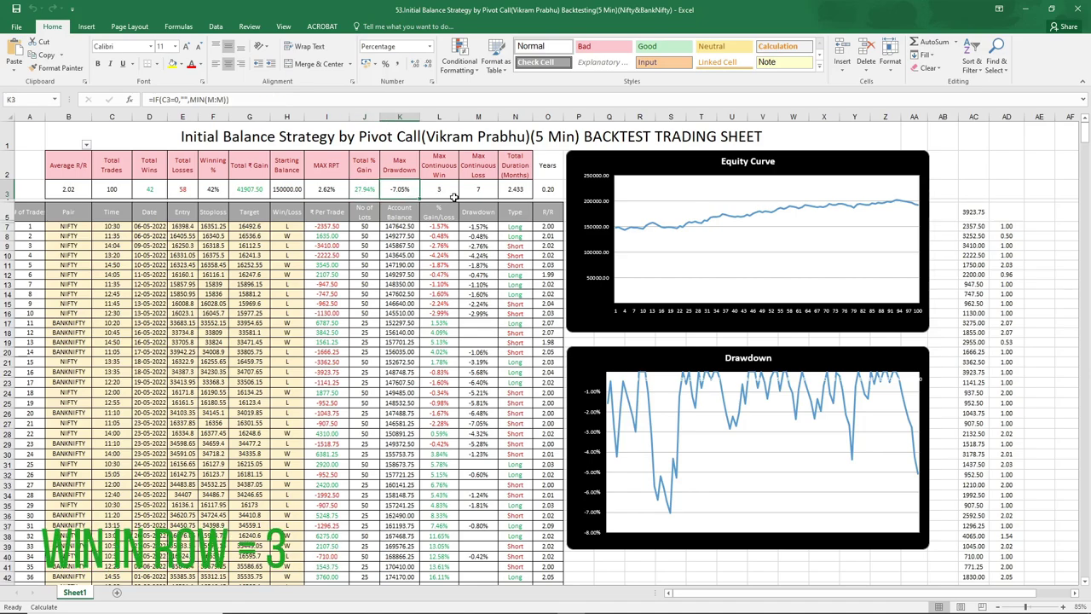
{"action": "left_click", "coordinate": [453, 195]}
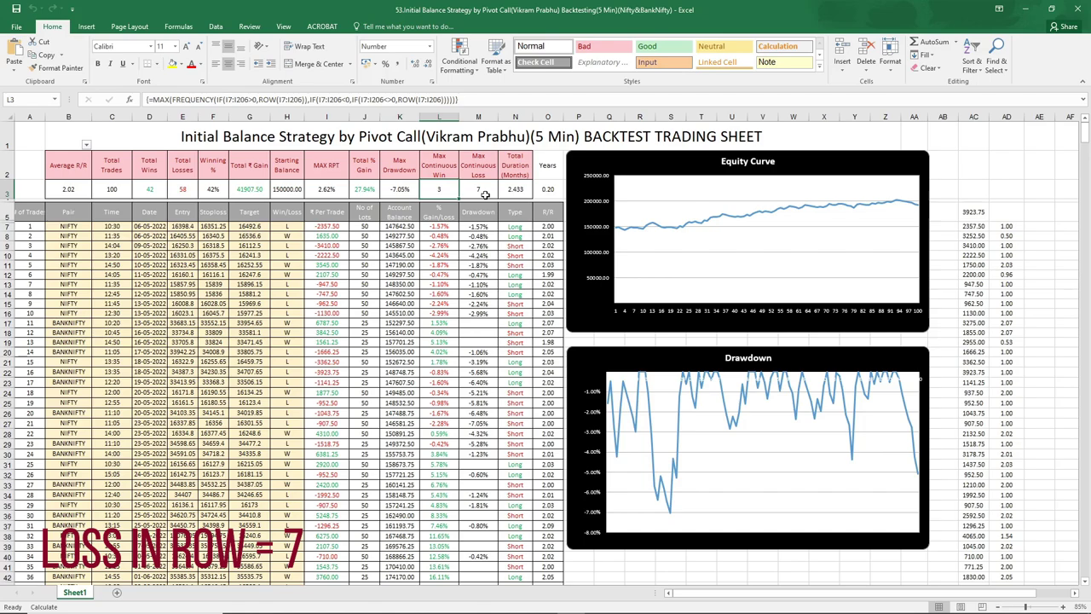
{"action": "left_click", "coordinate": [484, 194]}
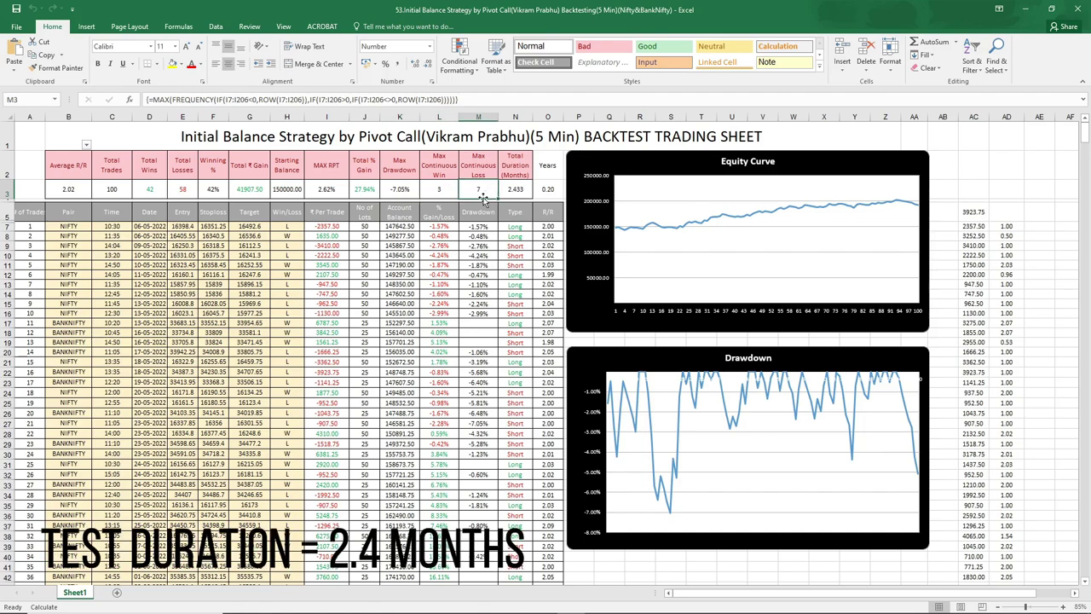
{"action": "left_click", "coordinate": [528, 195]}
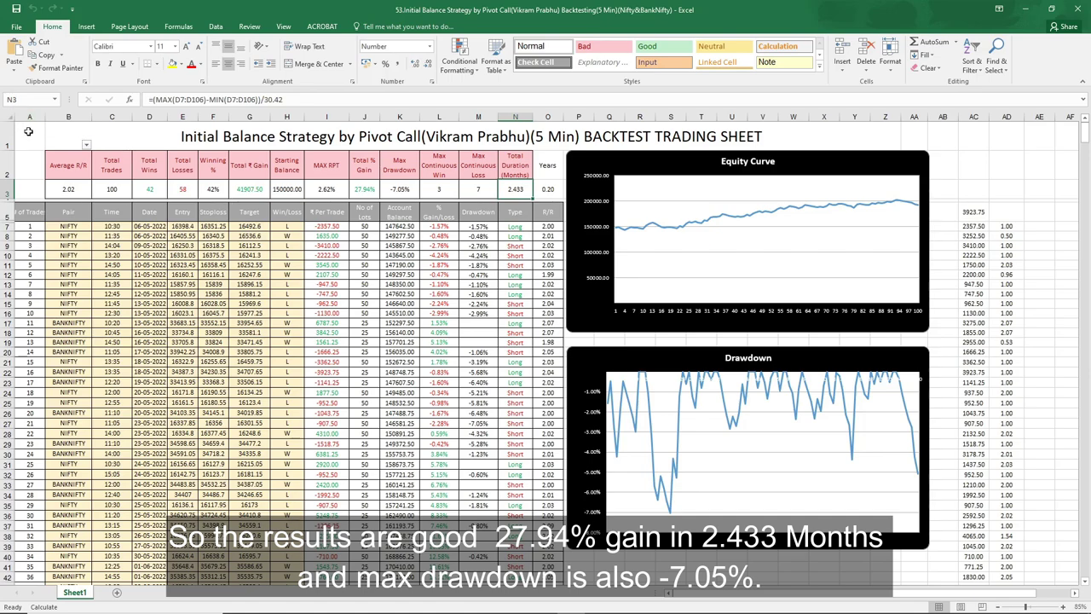
{"action": "left_click", "coordinate": [25, 133]}
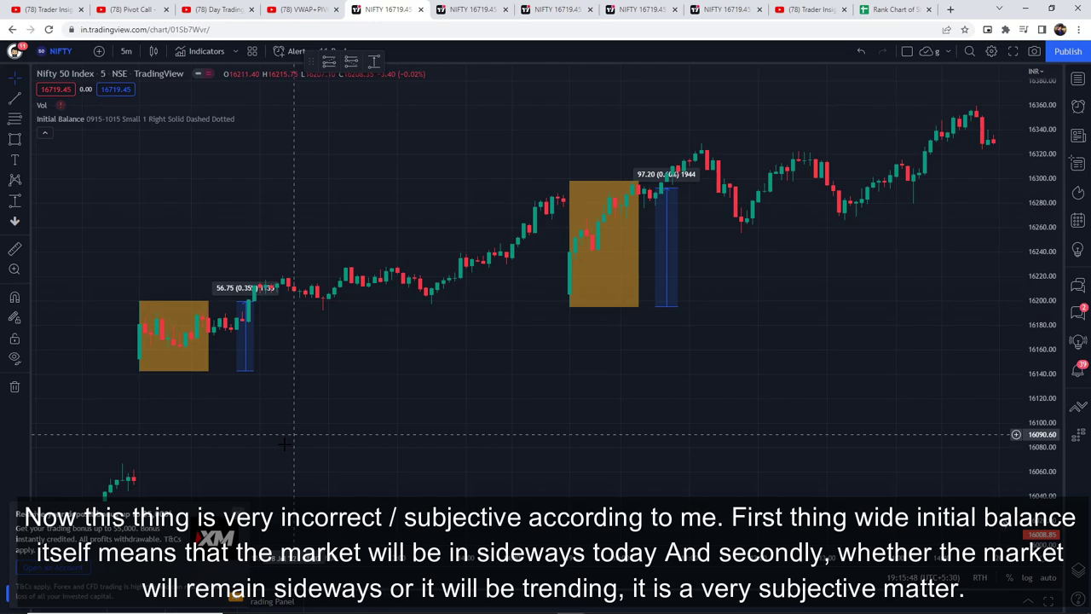
Show the Pivot Call YouTube channel page between views of the first NIFTY chart, and switch to the Rank Chart spreadsheet
{"action": "left_click", "coordinate": [729, 176]}
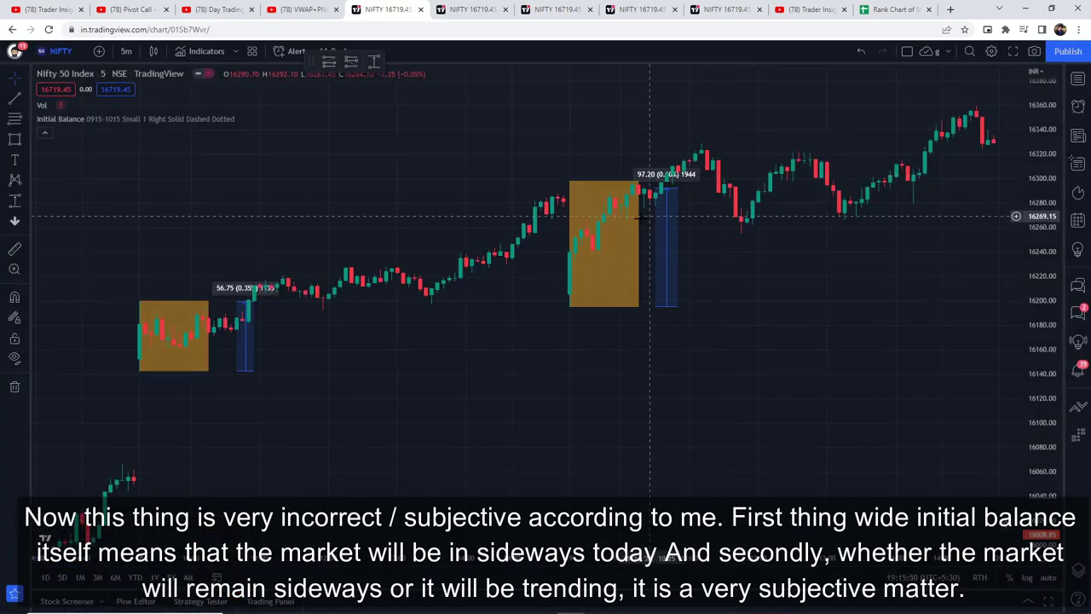
{"action": "left_click_drag", "start_coordinate": [515, 277], "coordinate": [560, 282]}
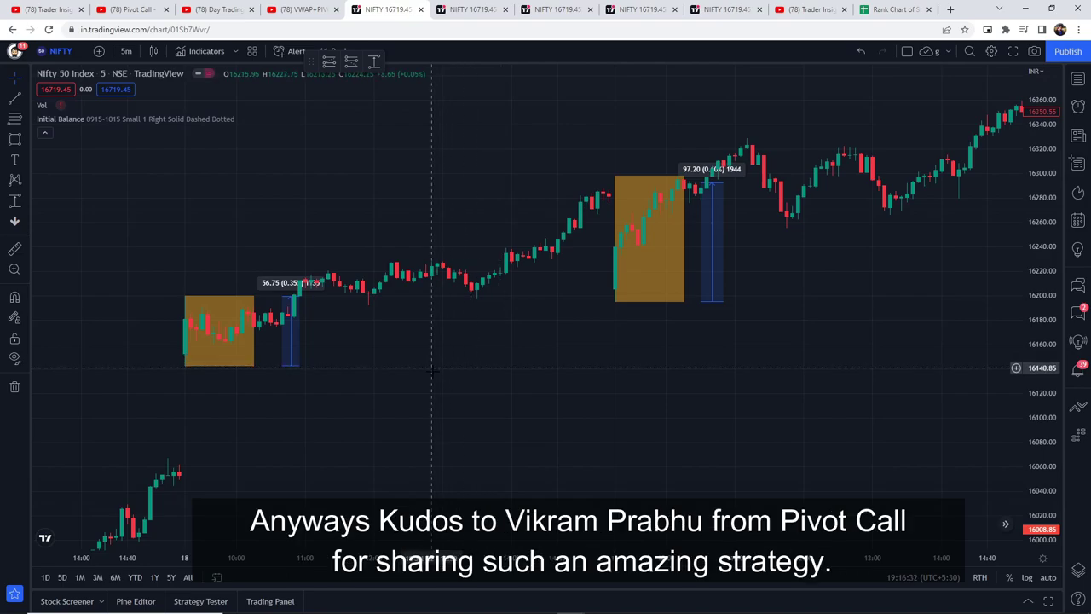
{"action": "left_click", "coordinate": [129, 9]}
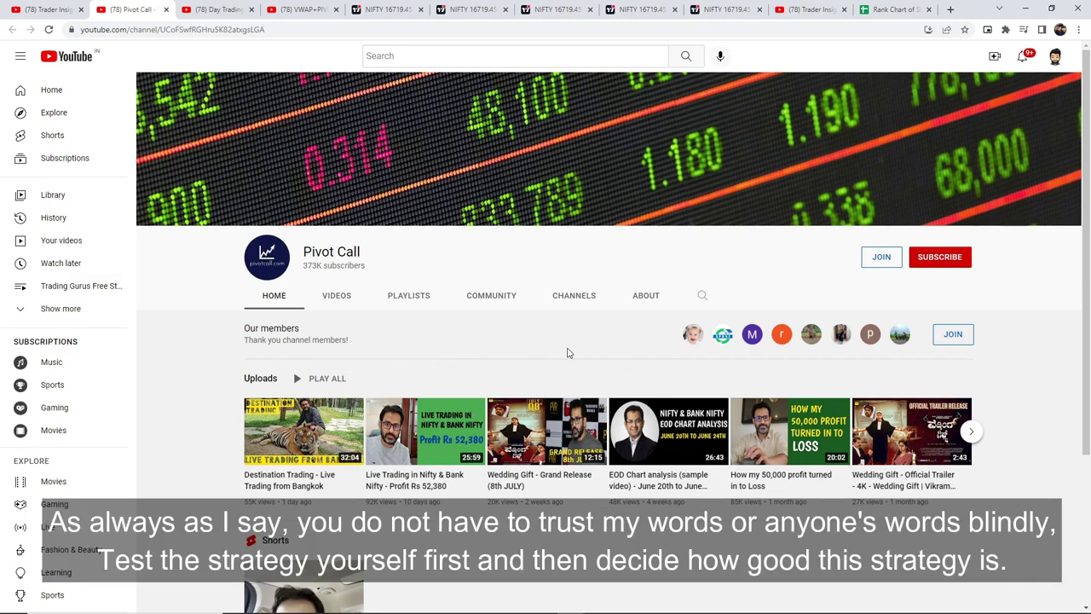
{"action": "left_click", "coordinate": [388, 9]}
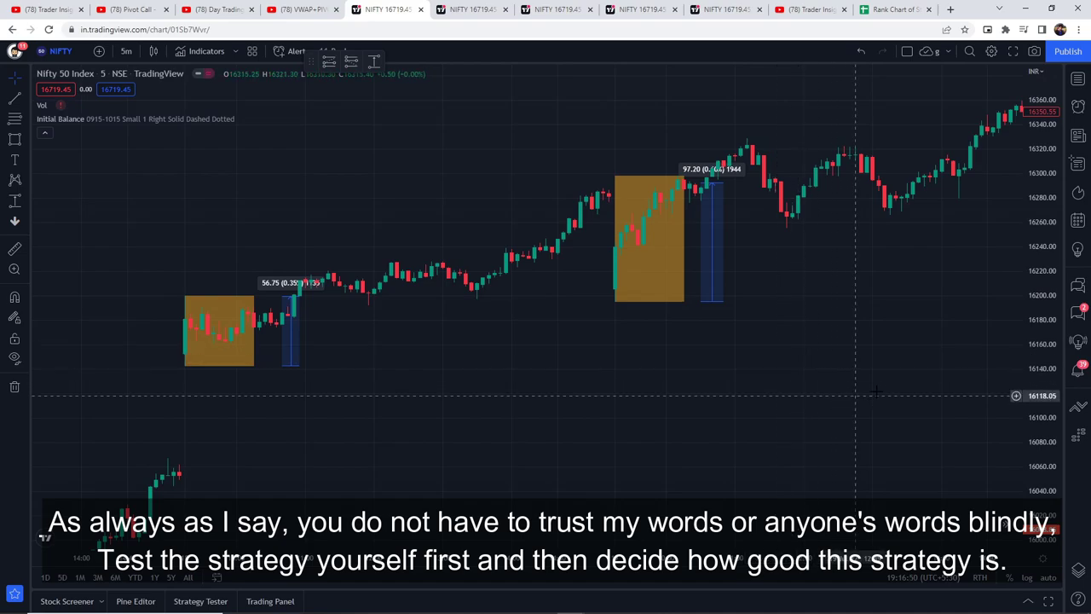
{"action": "left_click", "coordinate": [895, 9]}
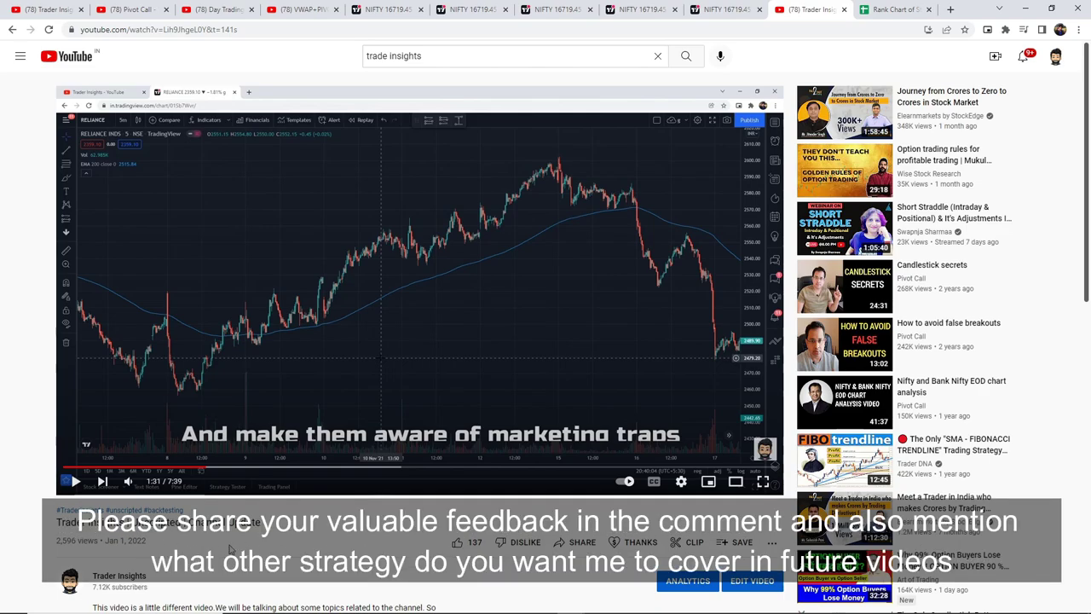
Browse the comments under the Trader Insights channel update video and show the Trader Insights channel home page
{"action": "scroll", "coordinate": [229, 550], "scroll_direction": "down", "scroll_amount": 3}
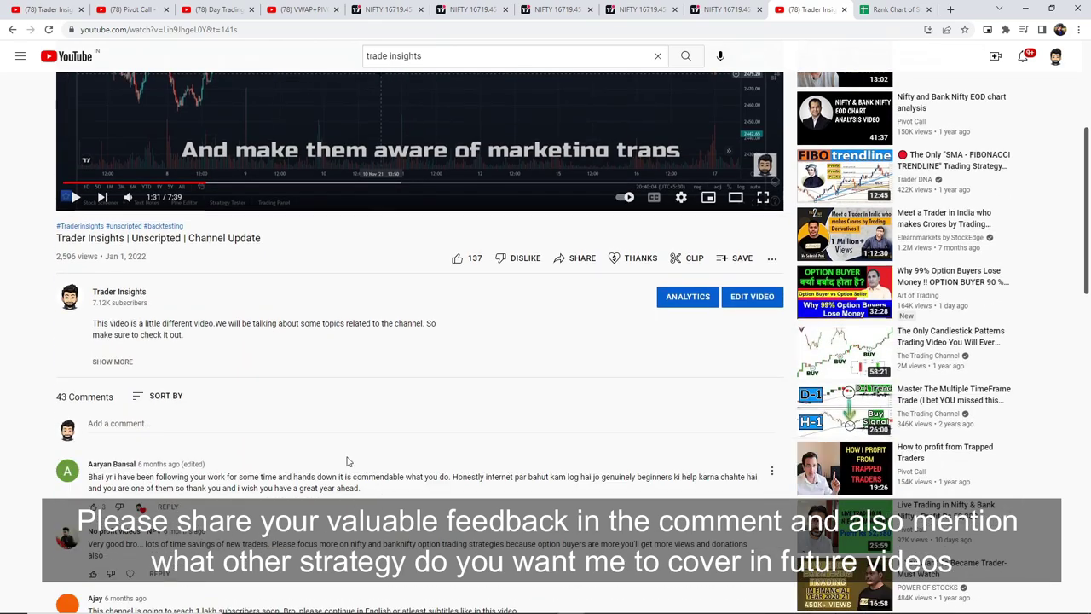
{"action": "scroll", "coordinate": [170, 543], "scroll_direction": "down", "scroll_amount": 1}
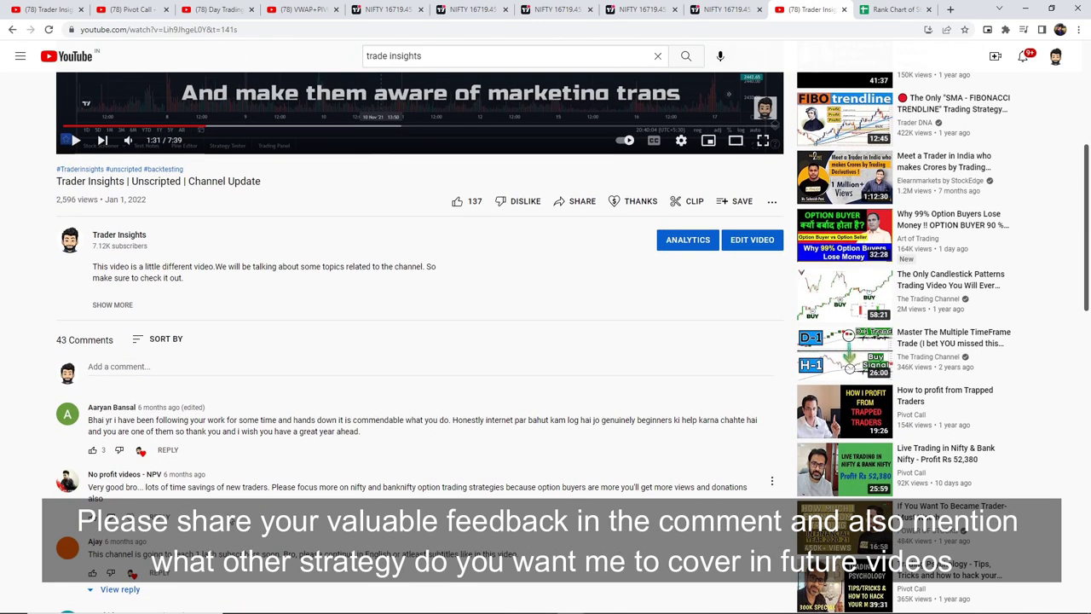
{"action": "left_click", "coordinate": [47, 9]}
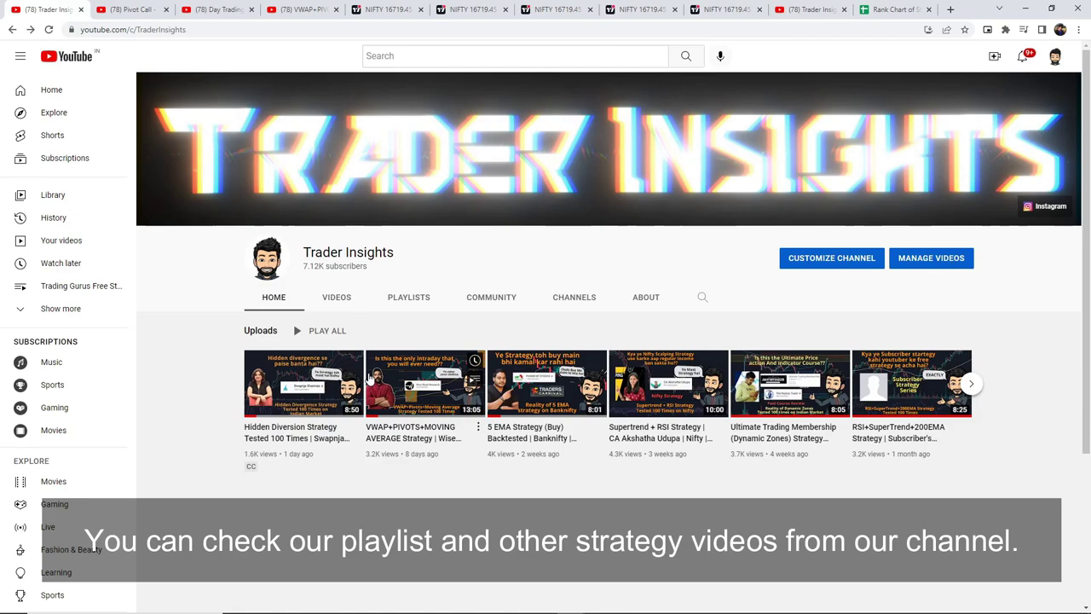